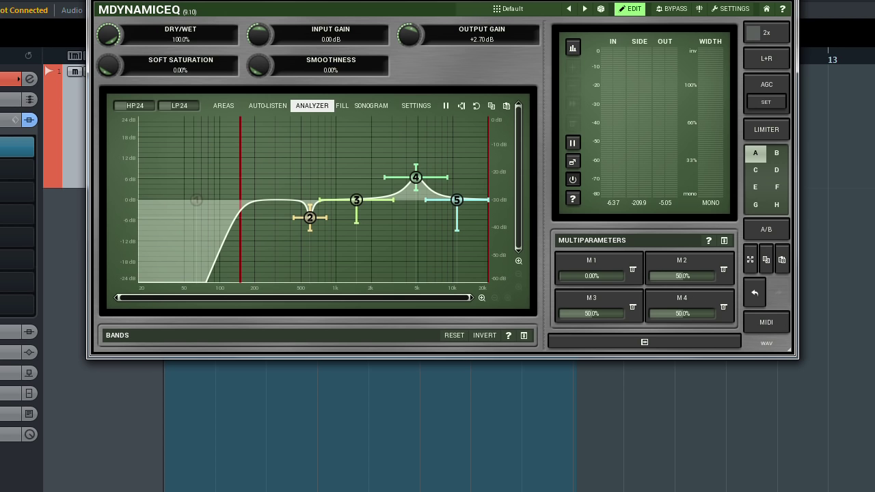
- Start playback so the MDynamicEq analyzer and meters react to the audio
key(space)
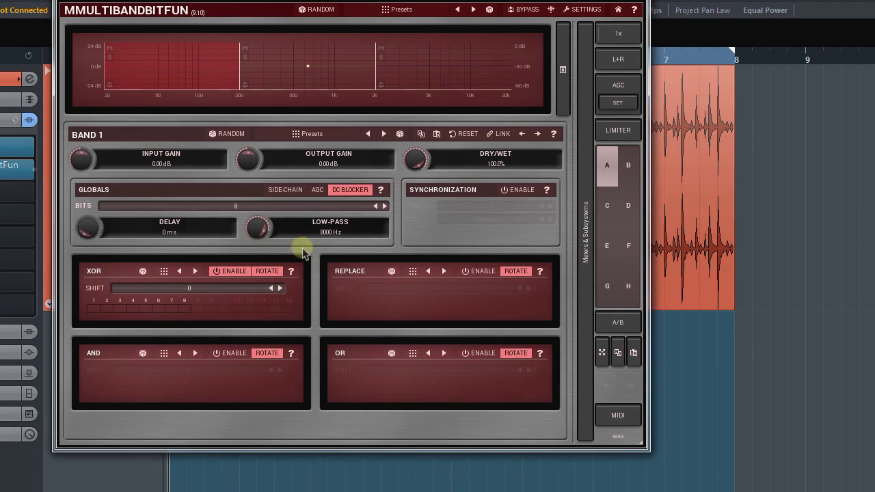
- Expand the Meters & Multiparameters side panel showing M1–M4 at 50.0%
click(582, 268)
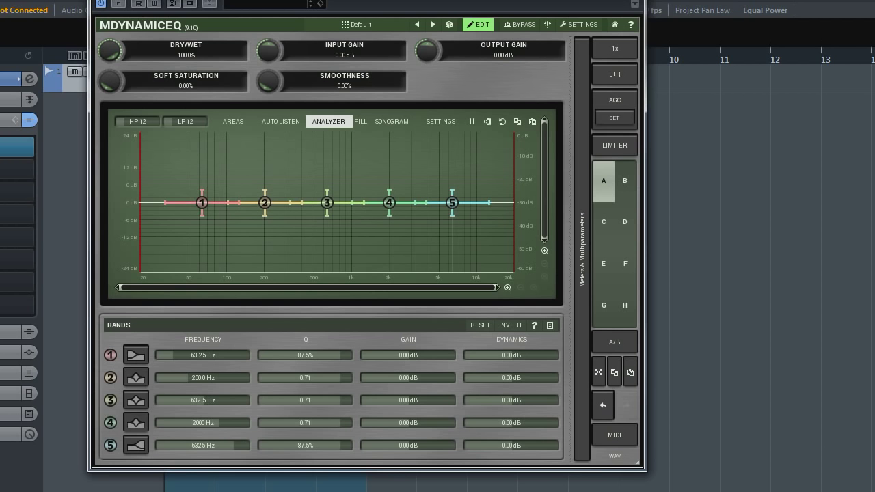
click(581, 334)
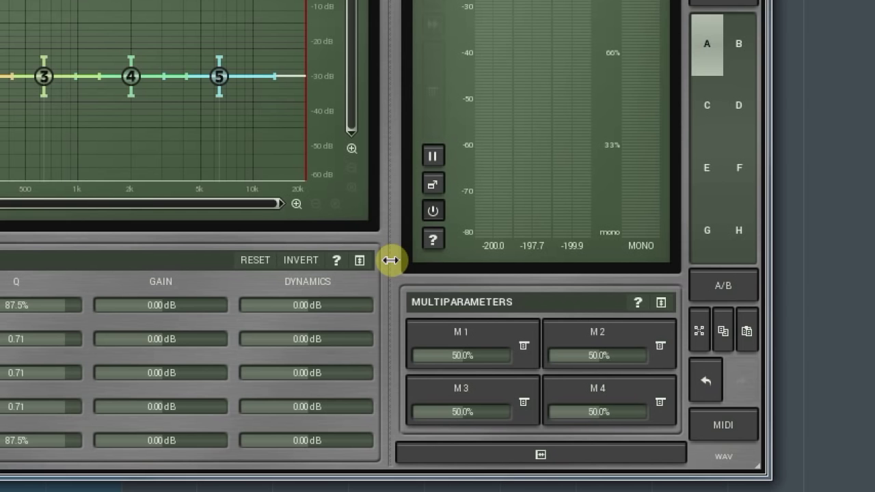
- Clear M1 and have it learn band 1 at 55.08 Hz, -14.40 dB, plus band 2's frequency and gain
click(523, 347)
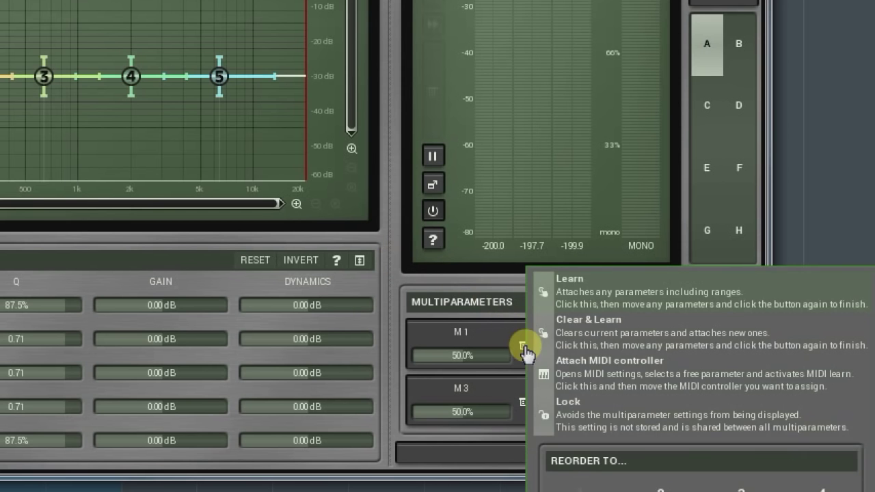
click(615, 350)
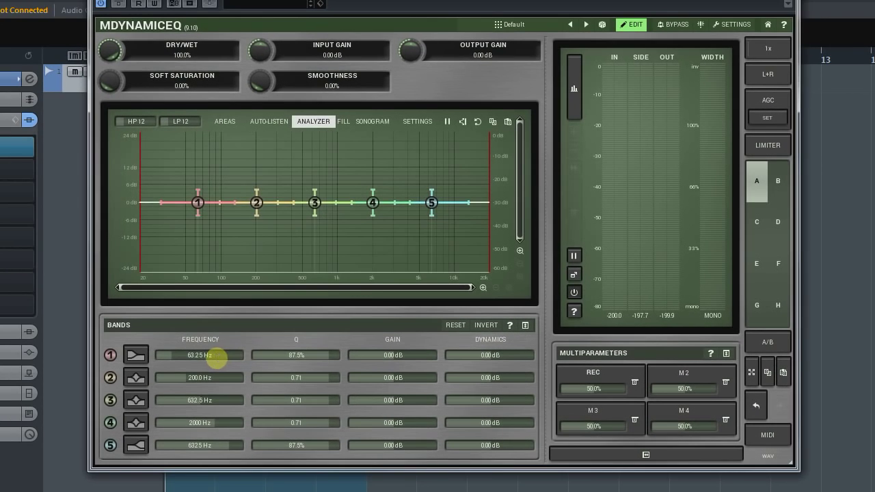
drag(216, 355, 216, 354)
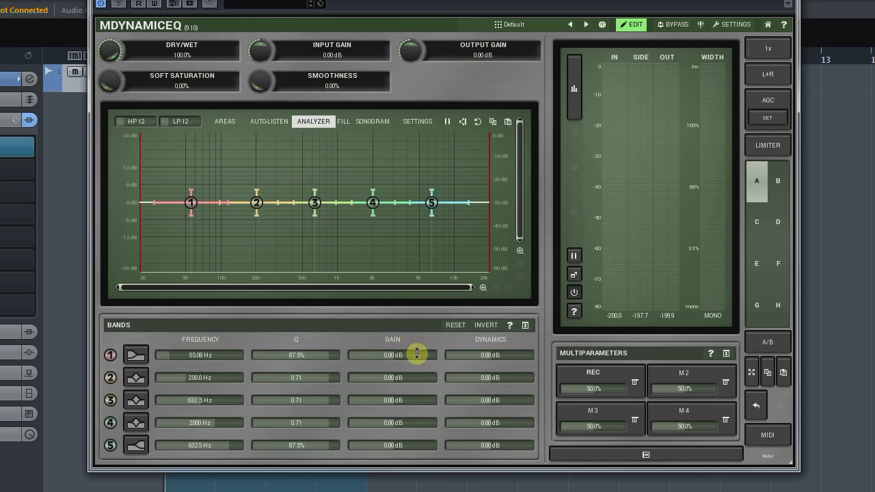
drag(416, 353, 416, 354)
drag(329, 359, 330, 356)
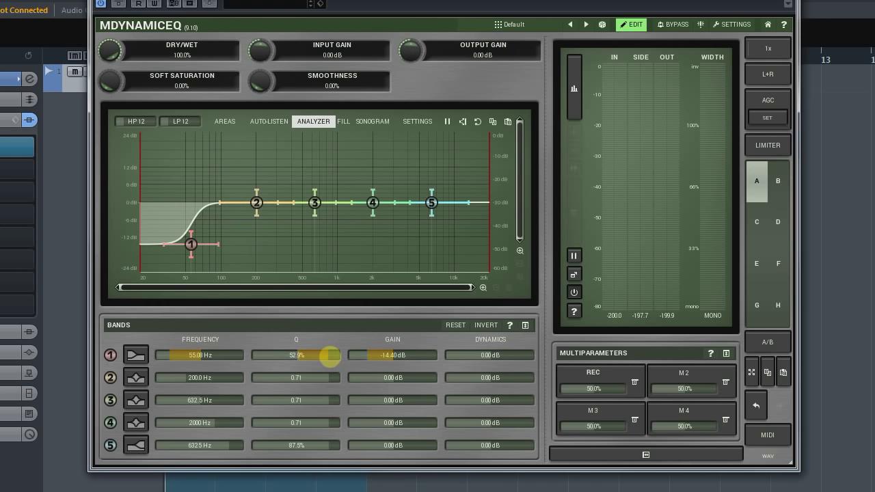
drag(230, 380, 228, 381)
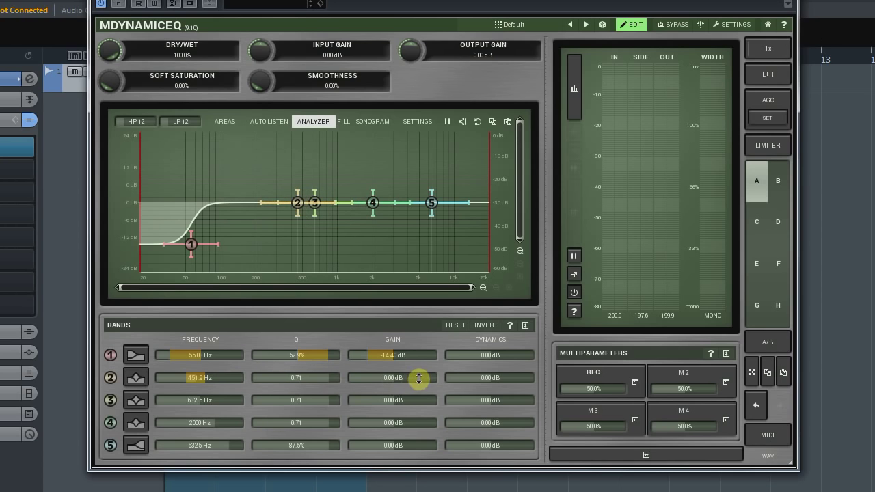
mouse_move(419, 377)
mouse_down()
mouse_move(415, 371)
mouse_move(420, 378)
mouse_up()
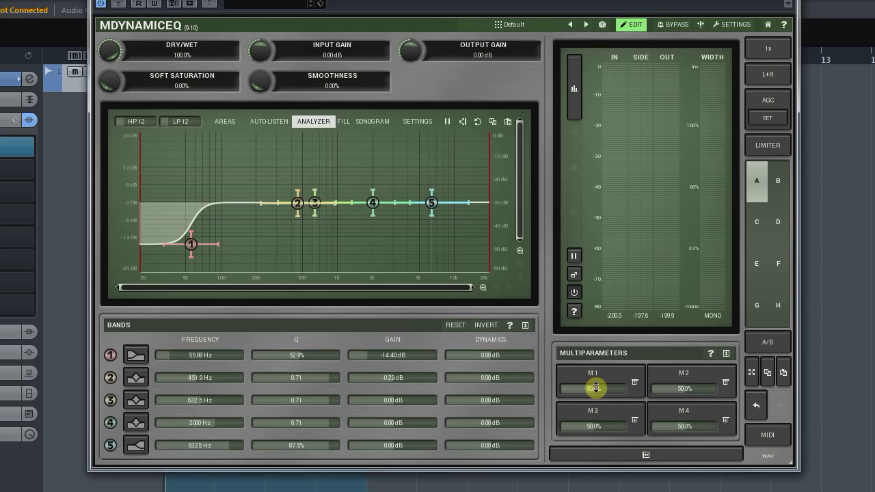
- Test M1 at 45.2%, then have M1 also learn a cut in band 3's gain
mouse_move(596, 388)
mouse_down()
mouse_move(592, 398)
mouse_move(593, 389)
mouse_up()
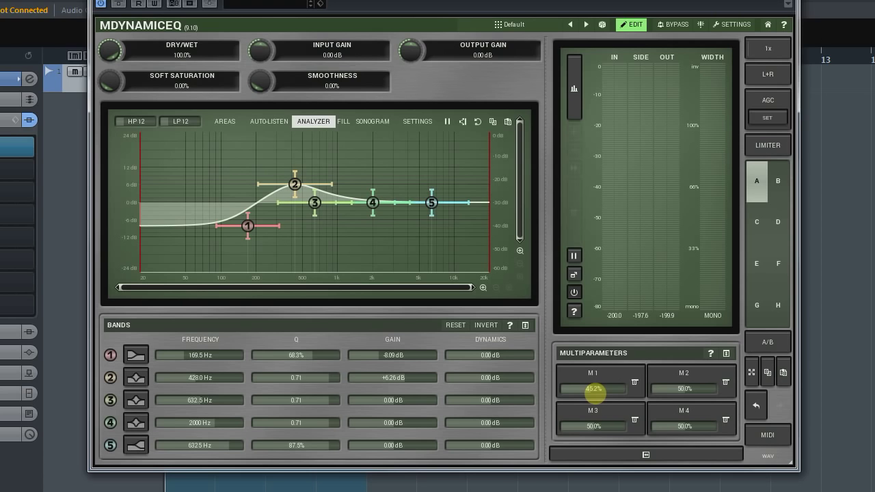
click(633, 388)
click(669, 350)
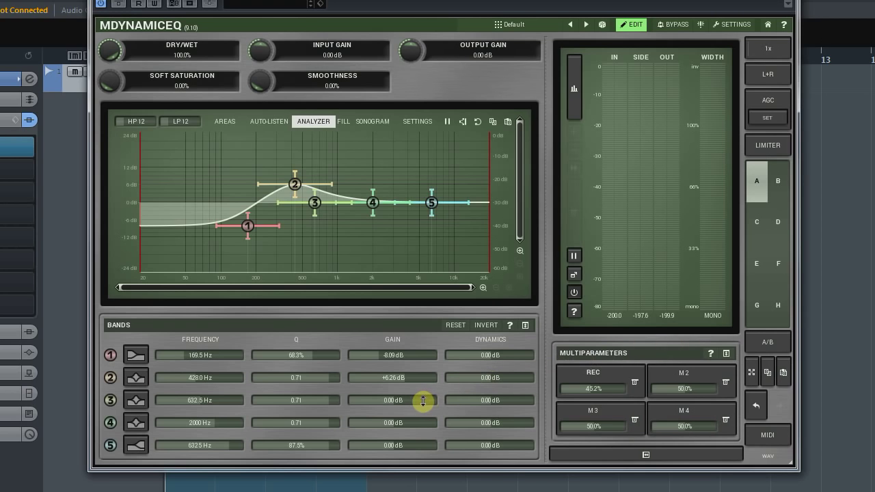
drag(421, 400, 423, 399)
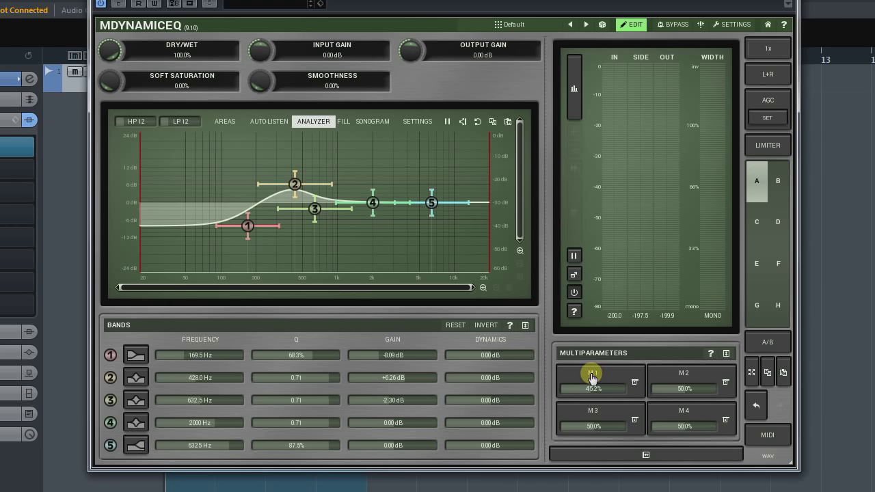
click(634, 383)
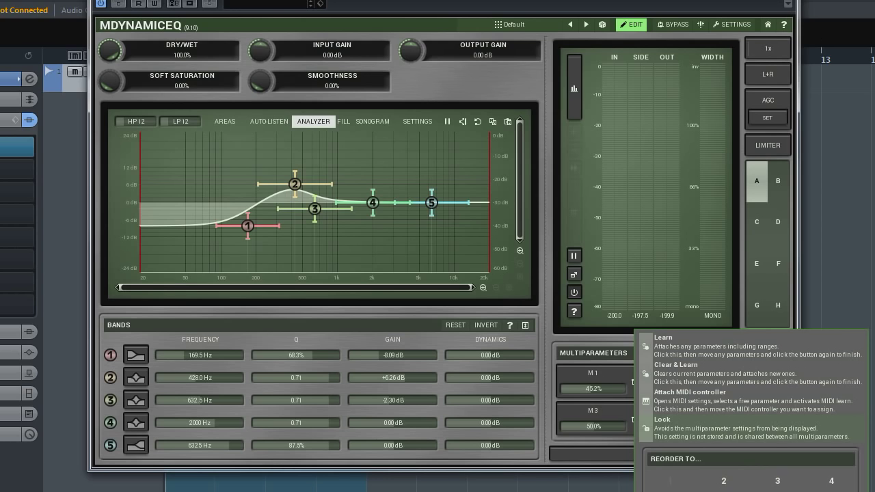
click(544, 393)
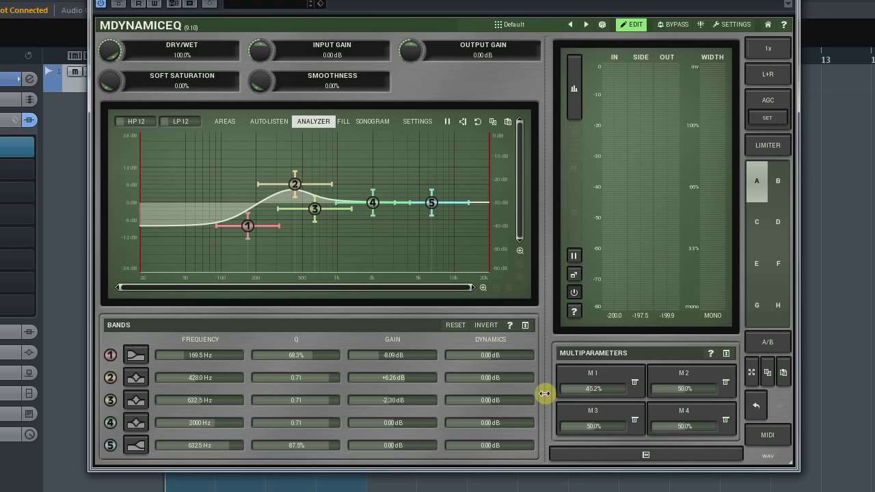
- Add Equalizer band 4's Q 4 to M1 and remove band 1's Q
click(590, 377)
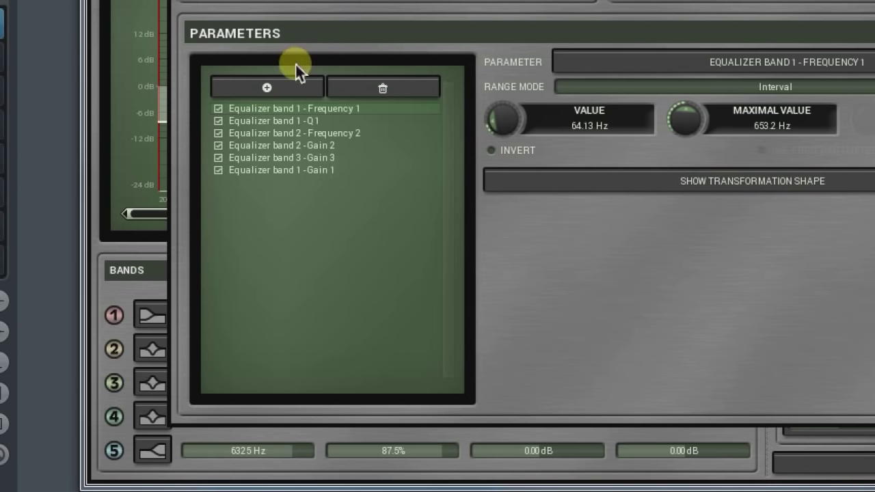
click(279, 88)
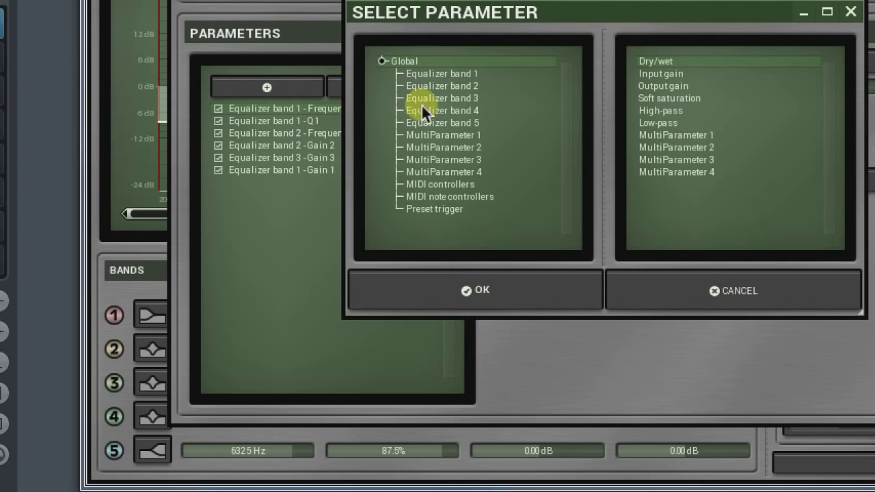
click(440, 111)
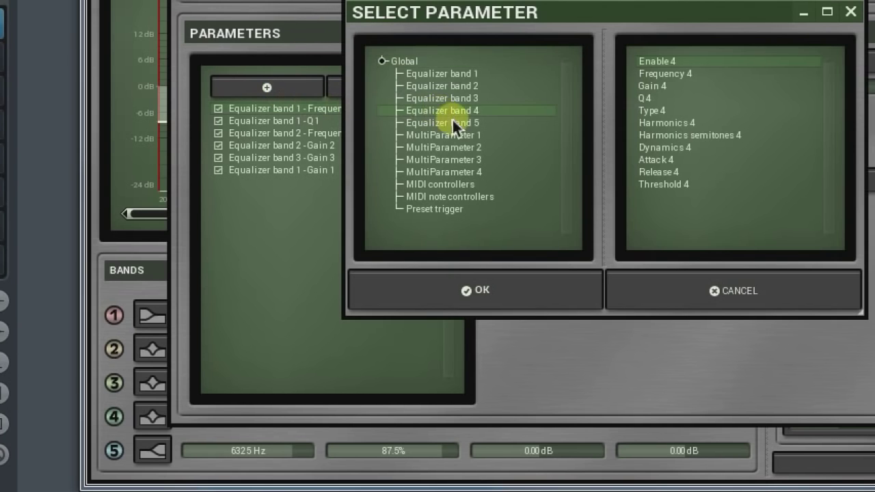
click(655, 99)
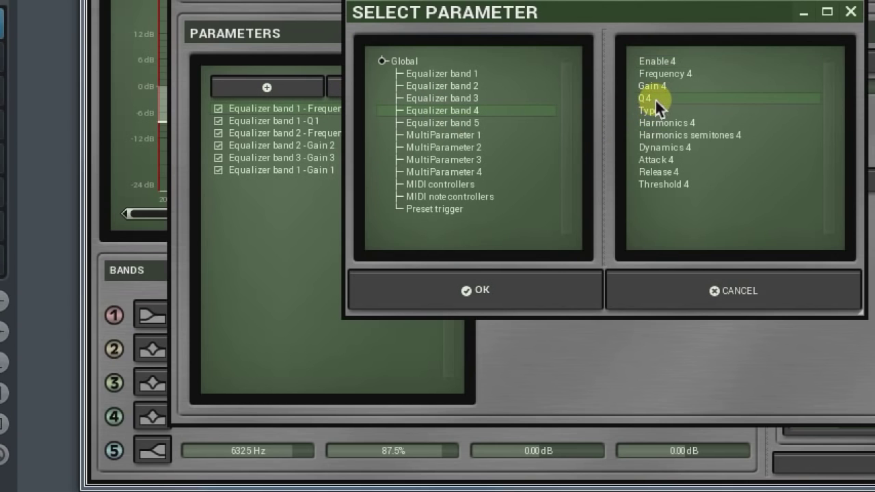
click(531, 295)
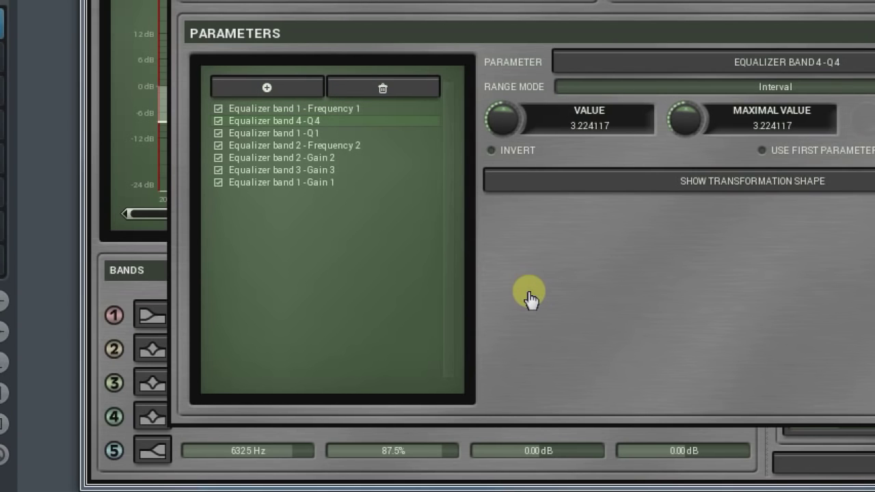
click(314, 133)
click(382, 91)
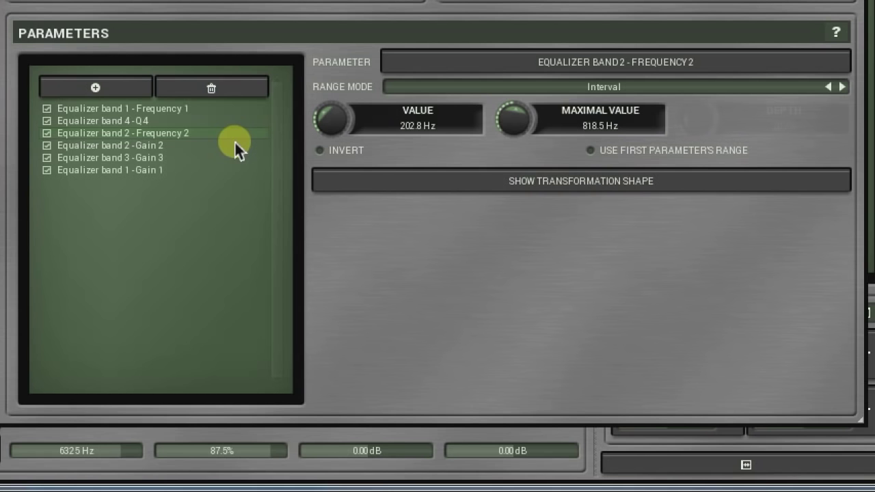
- Replace M1's band 3 Gain 3 entry with band 5's Harmonics semitones 5
click(151, 162)
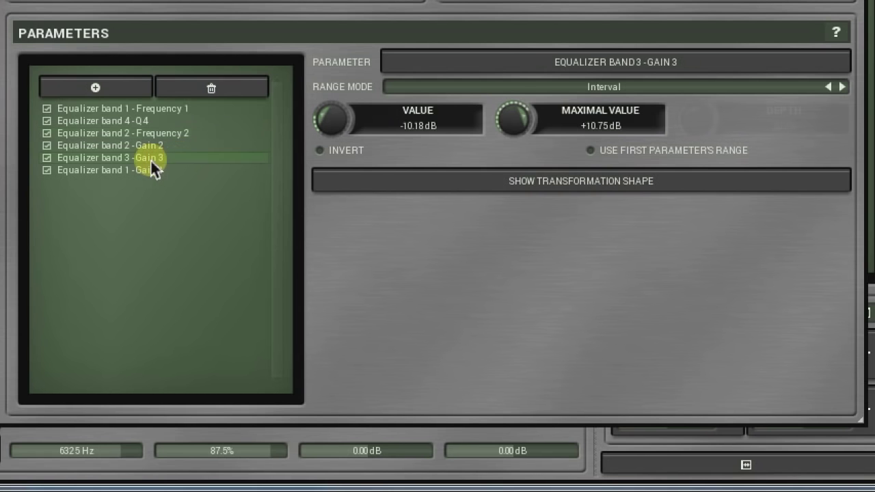
click(445, 71)
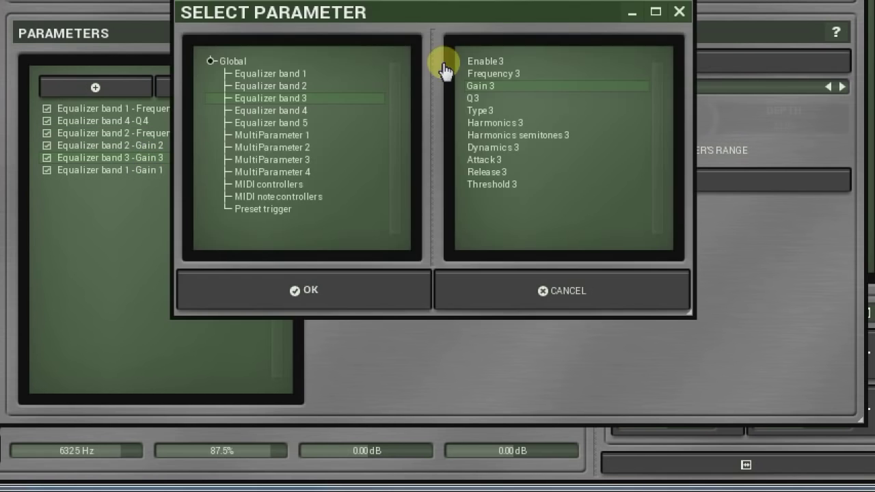
click(302, 123)
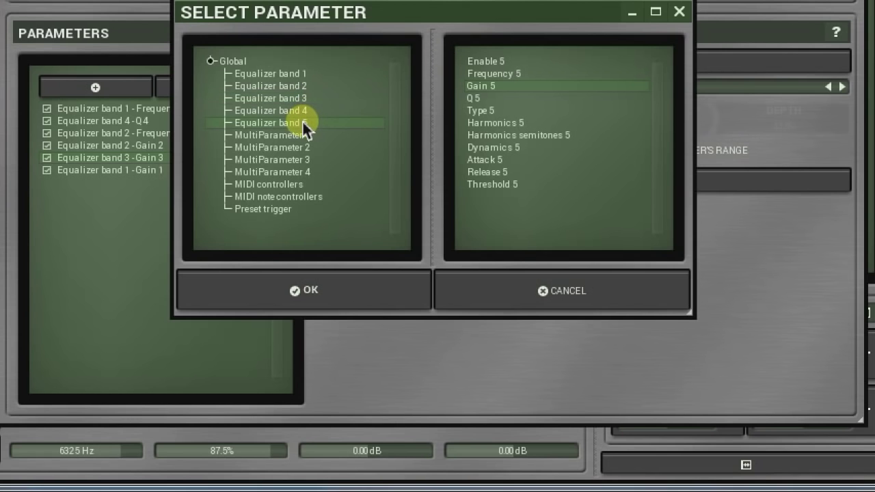
click(501, 136)
click(390, 303)
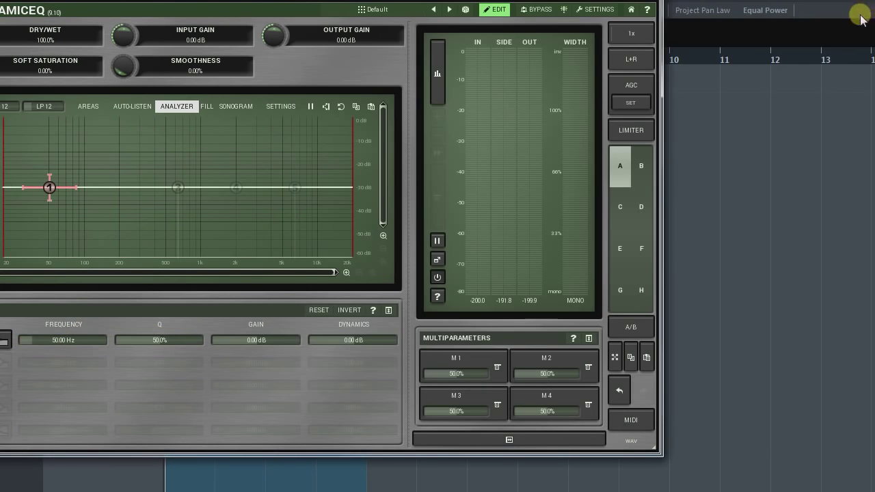
- Set band 1 frequency's range mode to Full range and sweep M1 between 20 Hz and 125 Hz
click(866, 11)
mouse_move(478, 372)
mouse_down()
mouse_move(473, 402)
mouse_move(478, 372)
mouse_up()
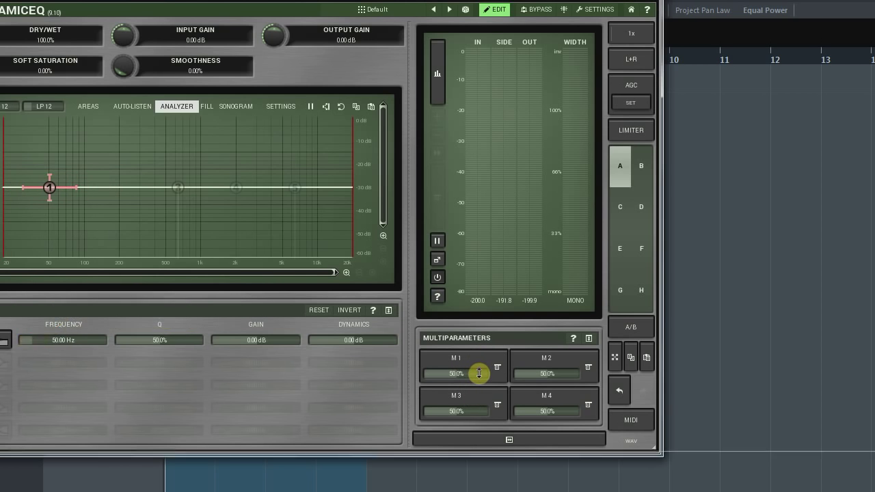
click(478, 371)
click(738, 188)
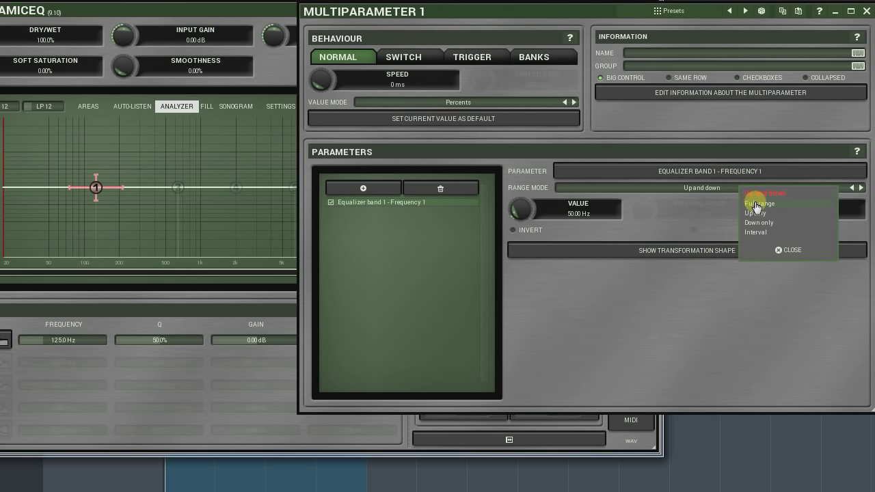
click(756, 206)
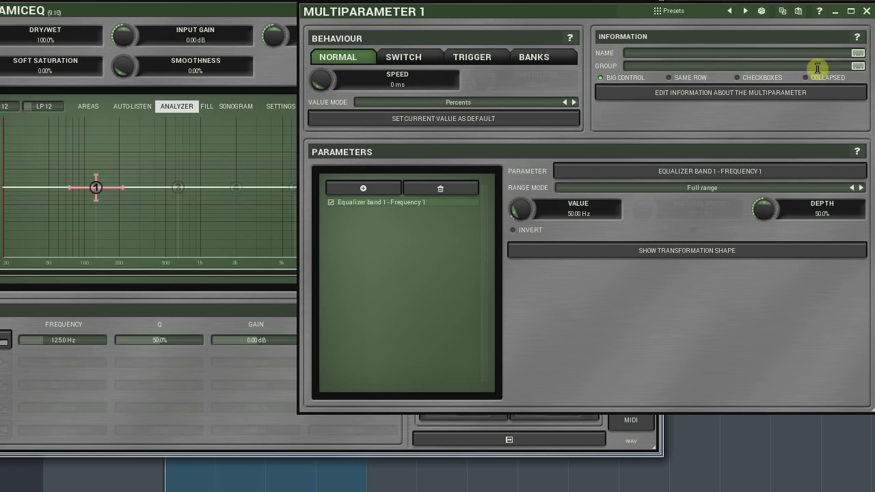
click(866, 13)
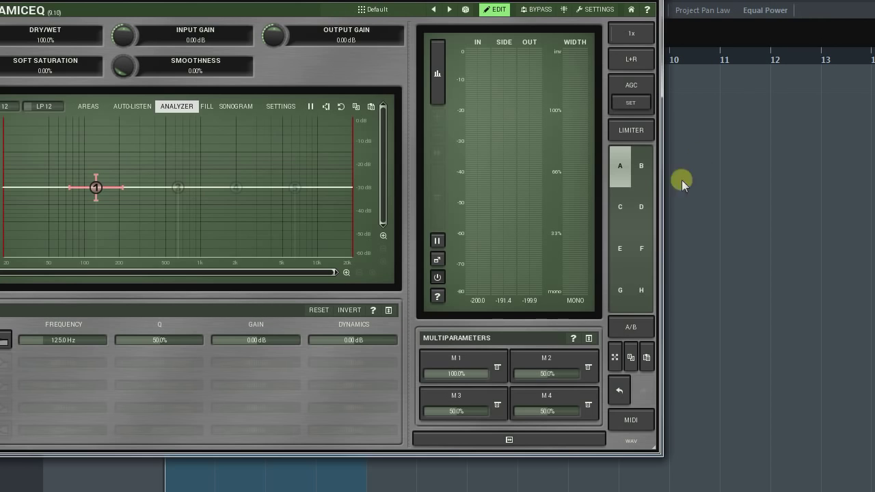
mouse_move(471, 374)
mouse_down()
mouse_move(469, 396)
mouse_move(461, 357)
mouse_move(472, 359)
mouse_move(468, 384)
mouse_move(470, 373)
mouse_up()
- Try the Up only range mode for band 1's frequency and test M1
click(471, 374)
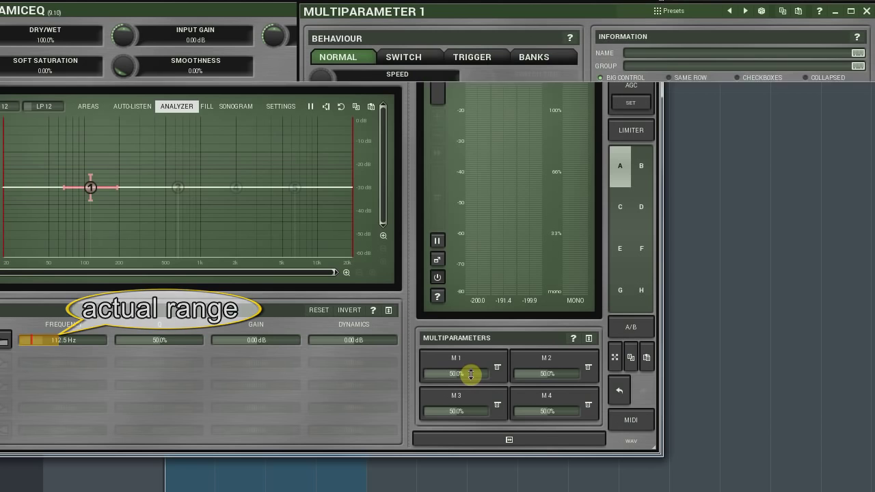
click(704, 195)
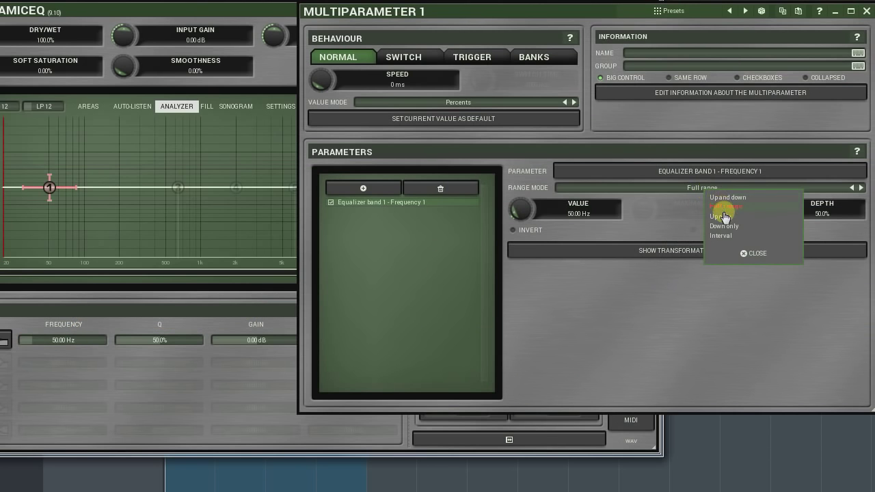
click(725, 222)
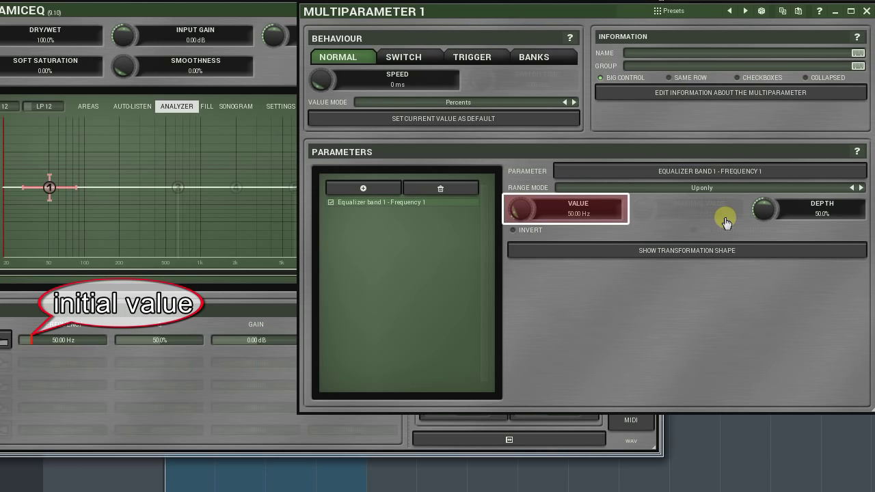
click(866, 11)
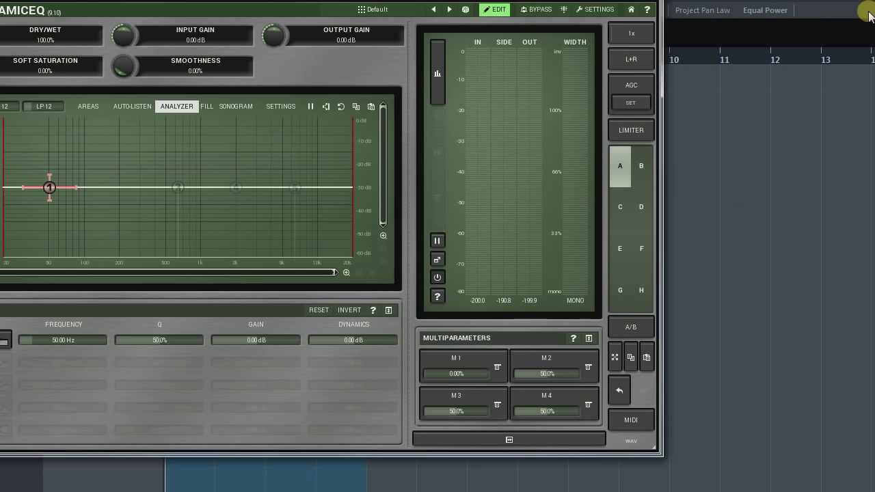
mouse_move(465, 376)
mouse_down()
mouse_move(456, 365)
mouse_move(463, 358)
mouse_move(467, 369)
mouse_up()
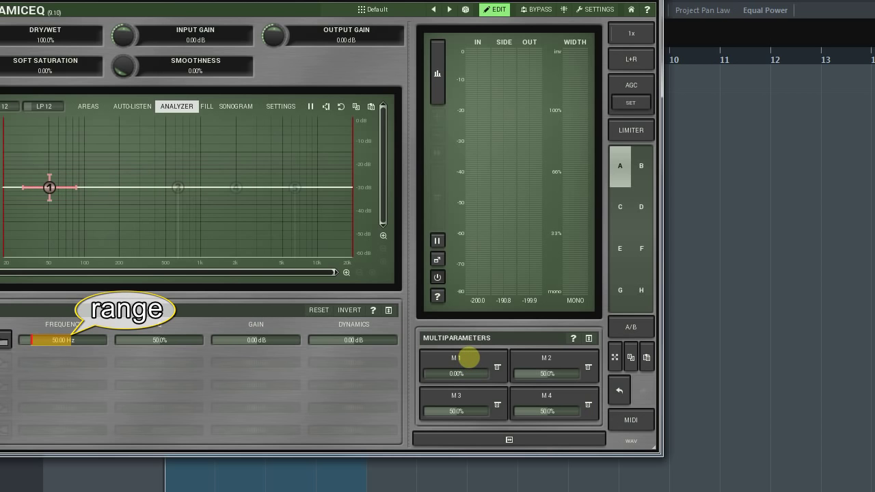
- Switch the range mode to Interval with a 1000 Hz maximal value and test the sweep
click(469, 356)
click(693, 188)
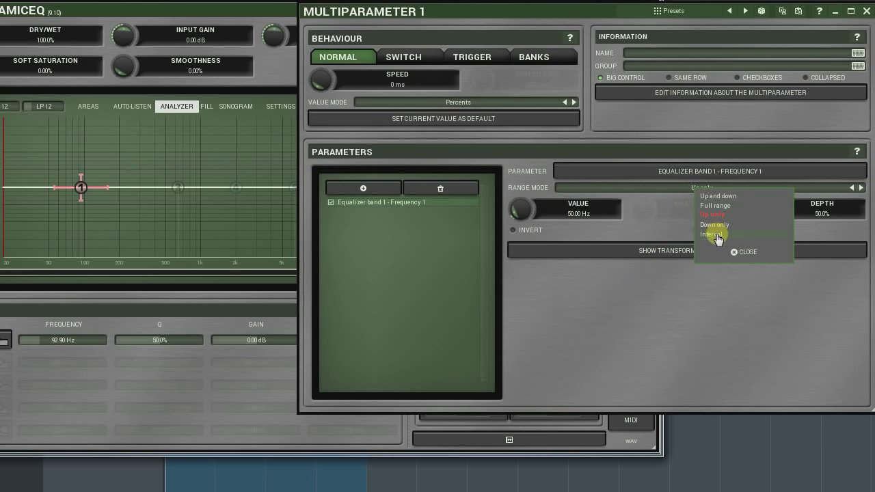
click(711, 235)
click(692, 214)
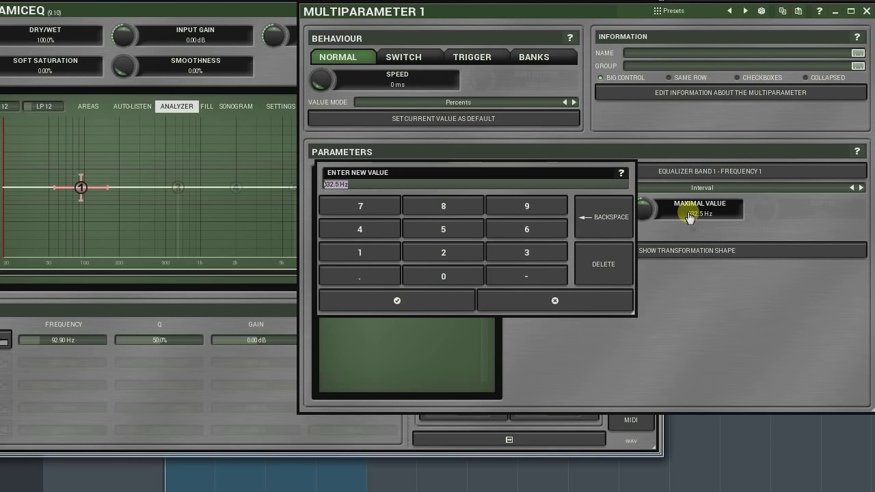
text(1000)
key(Return)
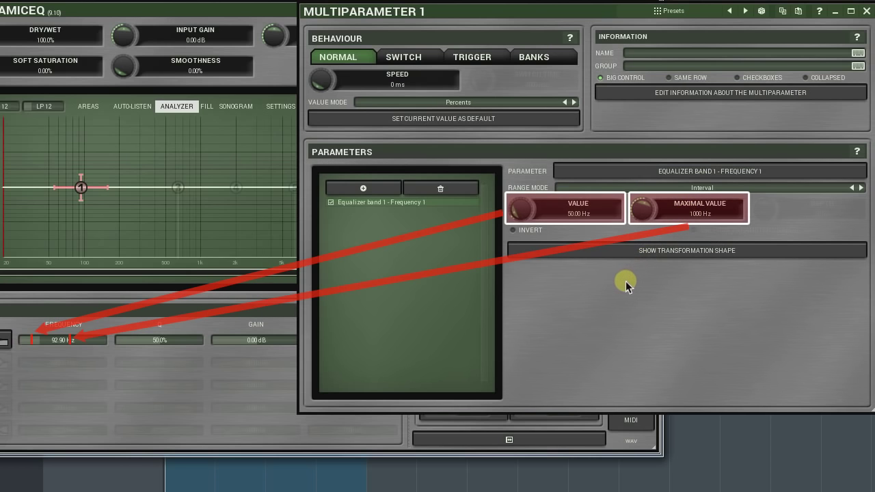
click(866, 11)
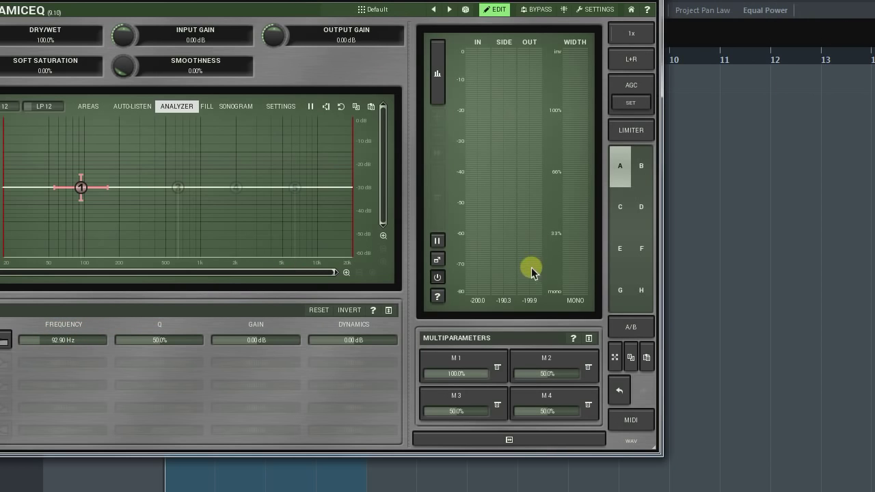
mouse_move(481, 369)
mouse_down()
mouse_move(478, 381)
mouse_move(478, 355)
mouse_move(479, 389)
mouse_move(481, 376)
mouse_up()
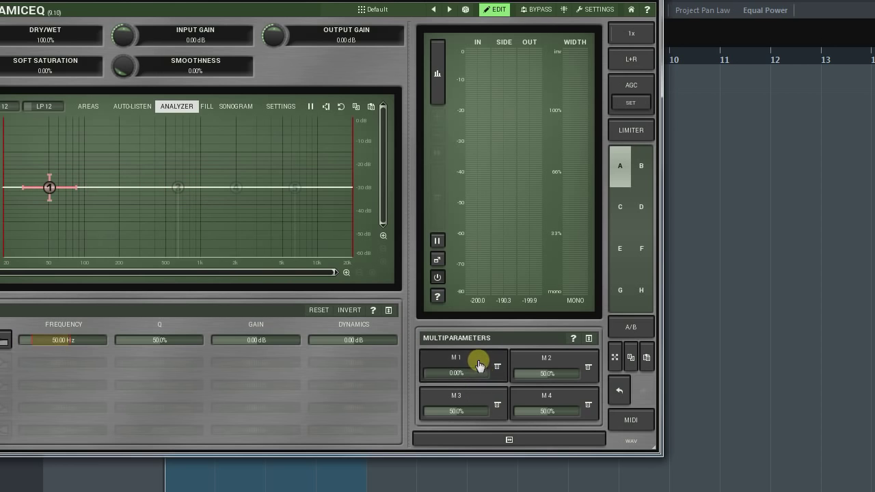
- Set the interval to run from 1000 Hz to 50 Hz and test M1 again
click(480, 361)
click(578, 213)
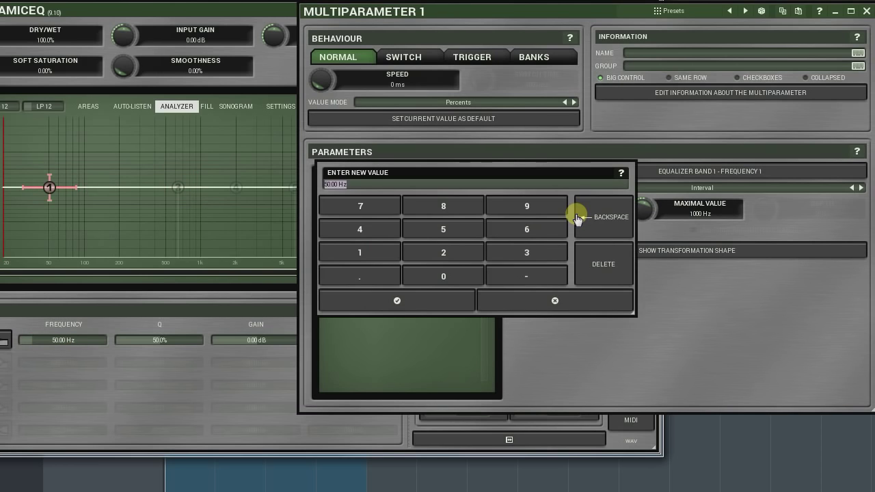
click(578, 218)
key(Return)
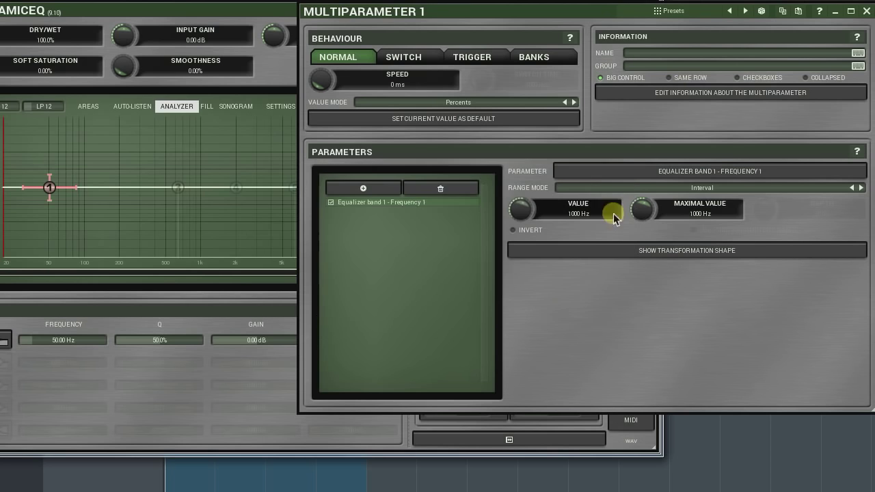
click(686, 213)
text(5)
key(Return)
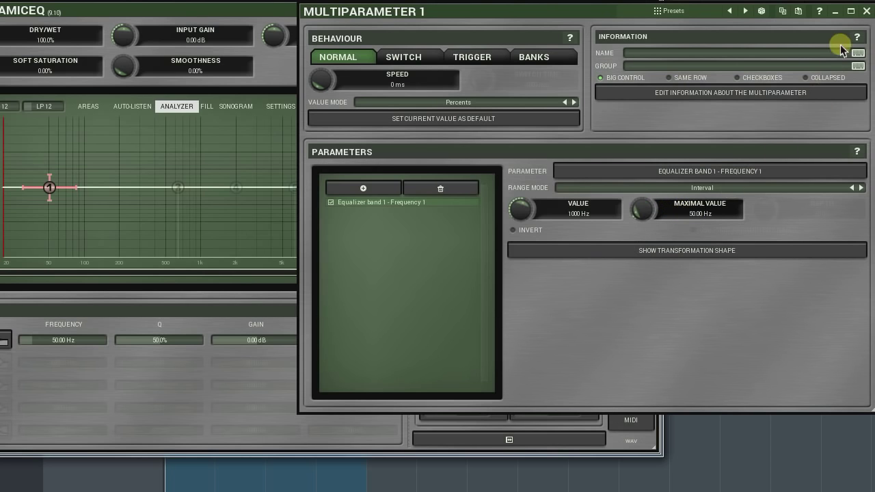
click(866, 11)
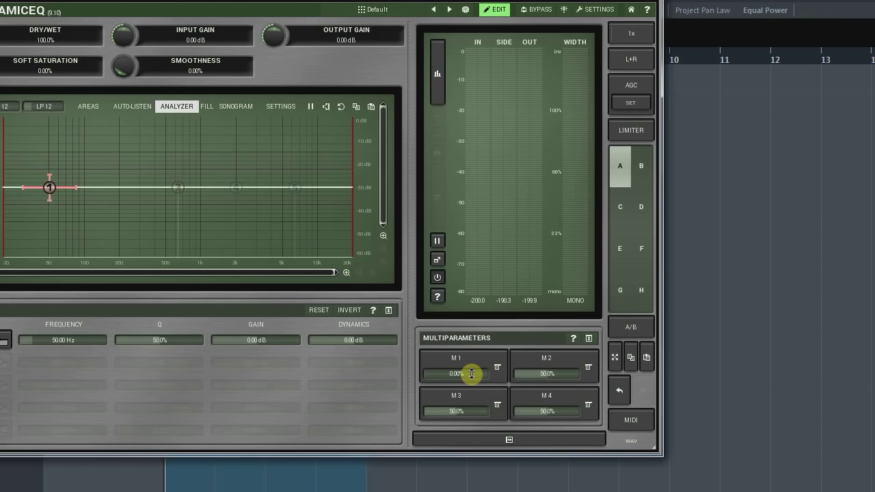
drag(472, 373, 469, 392)
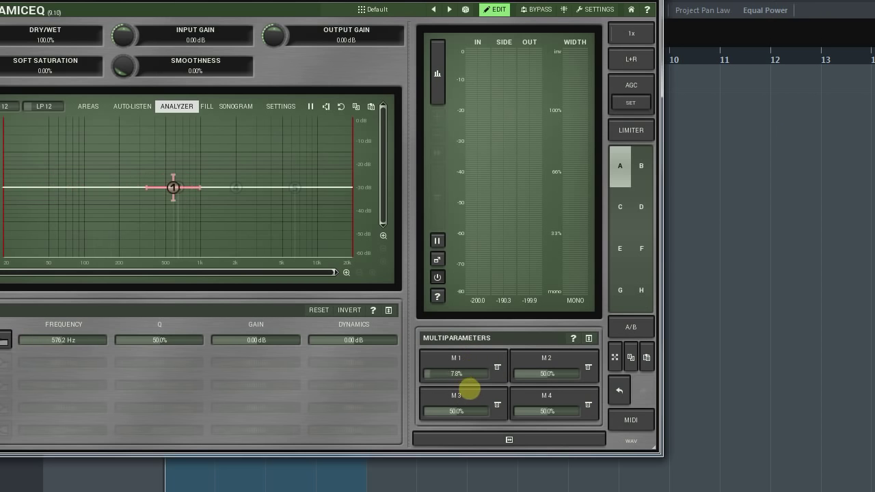
click(455, 361)
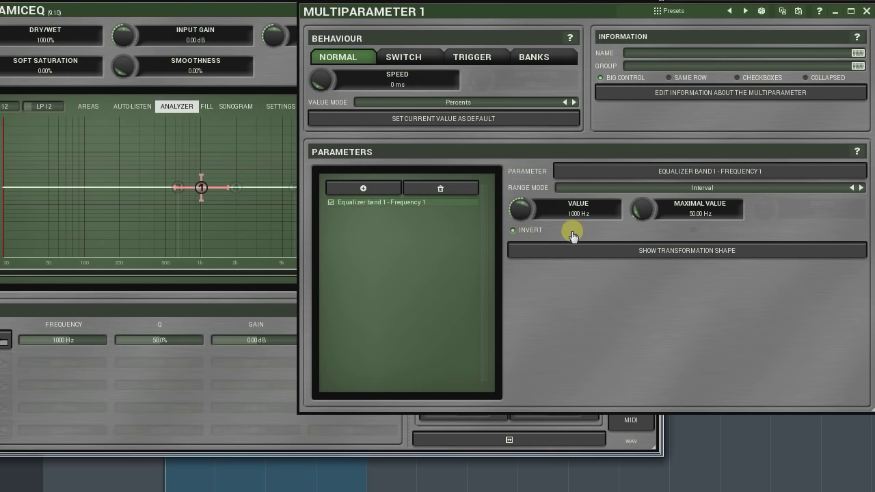
- Enable the transformation shape and add nodes for a concave rise, an 80.8% point and a sharp V dip
click(583, 252)
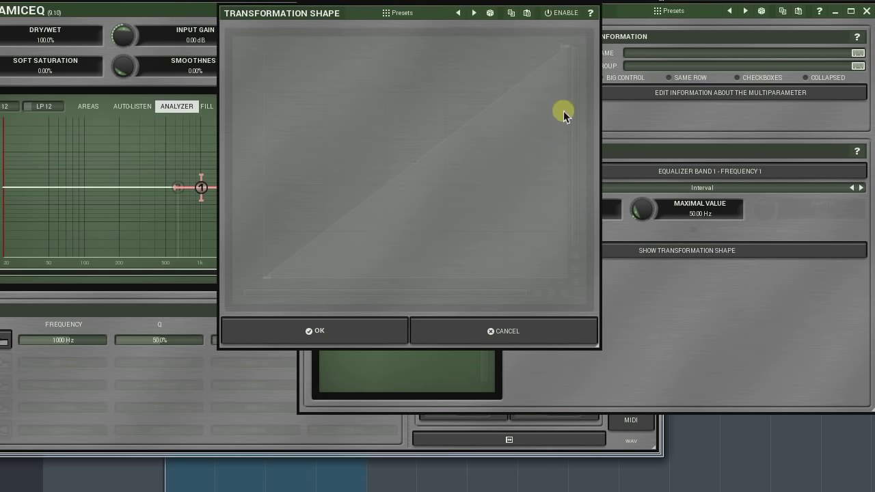
click(564, 15)
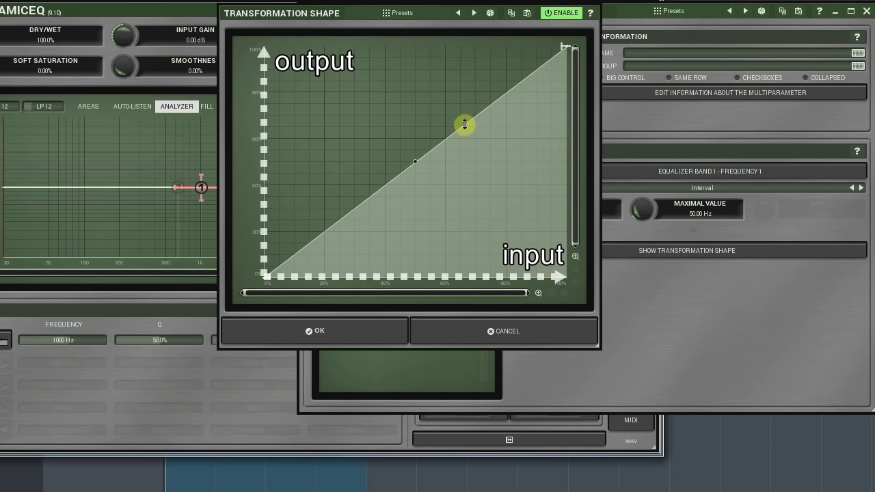
drag(416, 162, 403, 106)
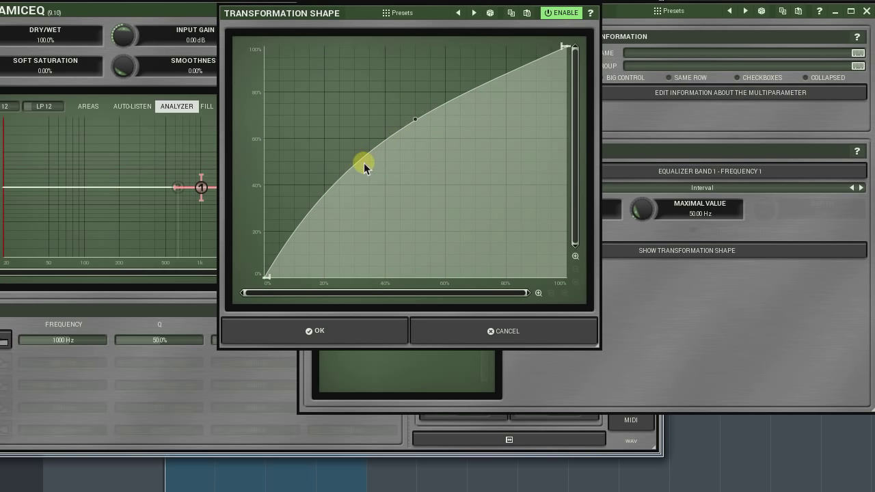
drag(361, 163, 369, 205)
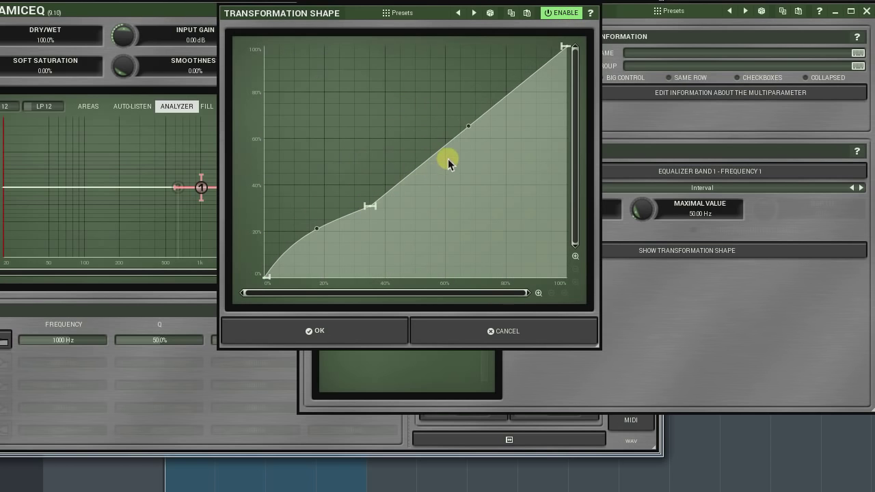
drag(441, 146, 435, 92)
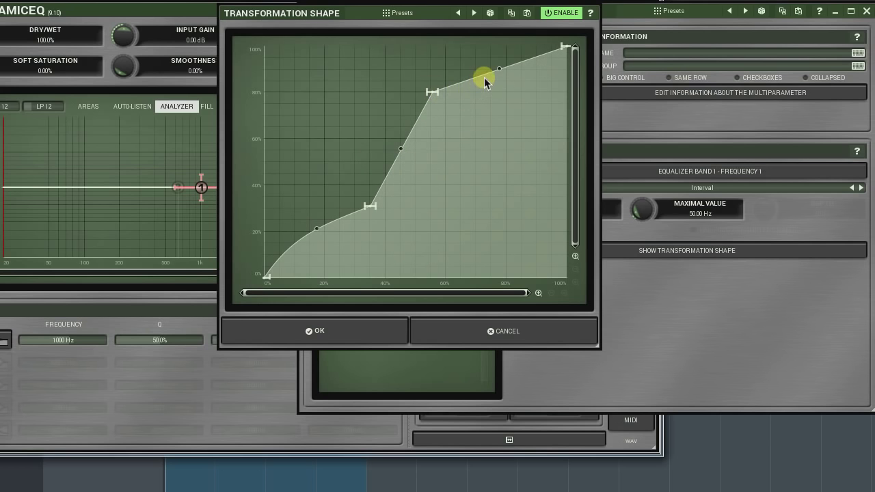
drag(483, 80, 483, 247)
- Accept the shape, browse Switch, Trigger and Banks behaviours, return to Normal, and set speed to 0 ms
click(380, 338)
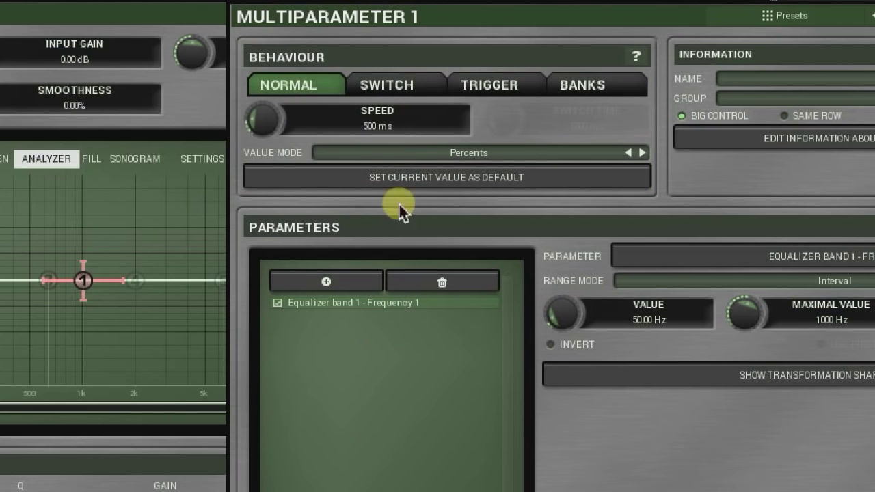
click(393, 89)
click(488, 87)
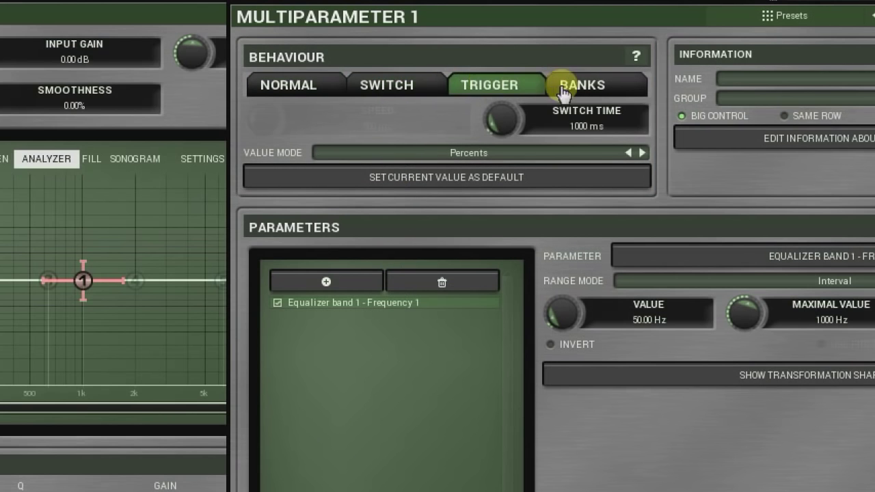
click(595, 89)
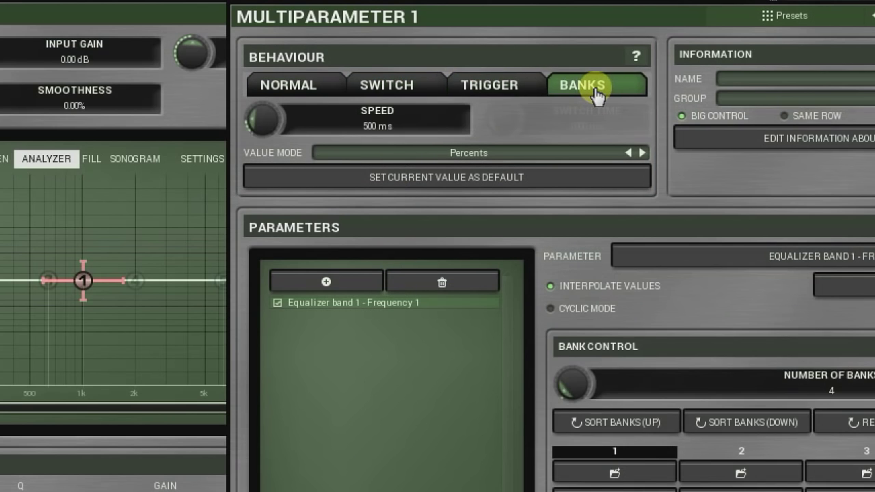
click(301, 90)
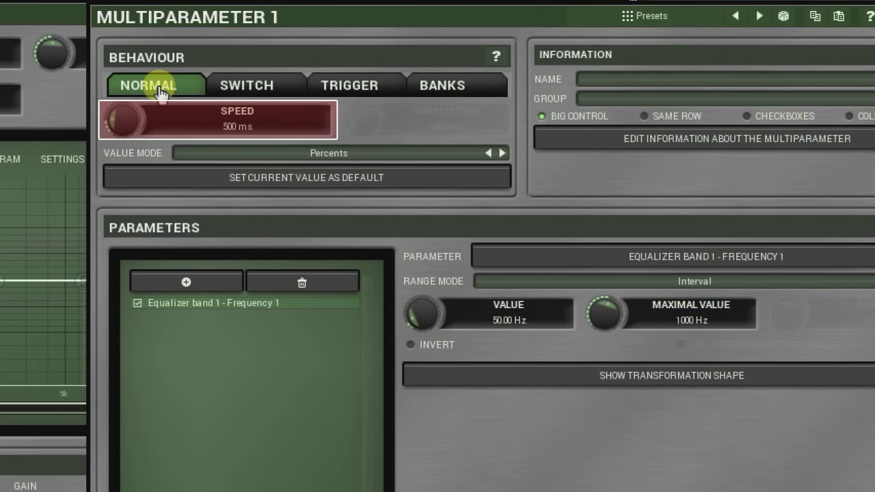
drag(125, 108, 124, 129)
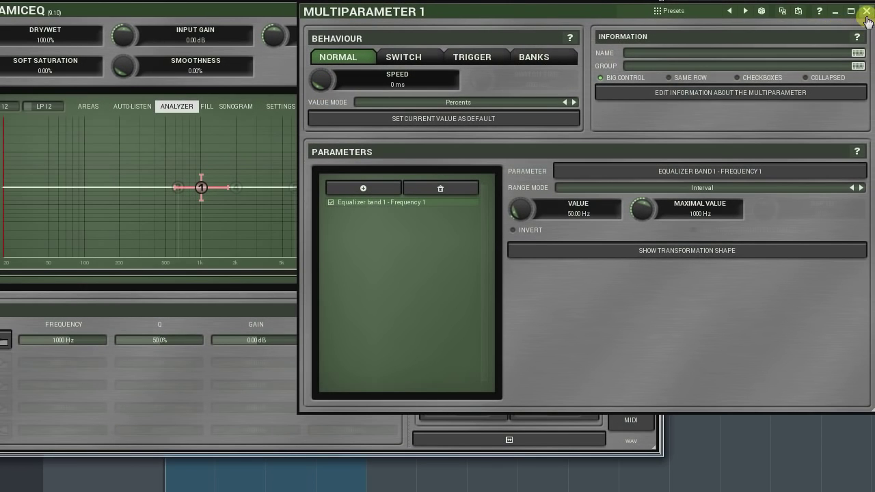
- Raise M1's speed to 4733 ms, then move M1 up and down to 0% to watch band 1 glide
click(865, 12)
mouse_move(475, 376)
mouse_down()
mouse_move(478, 362)
mouse_move(478, 375)
mouse_up()
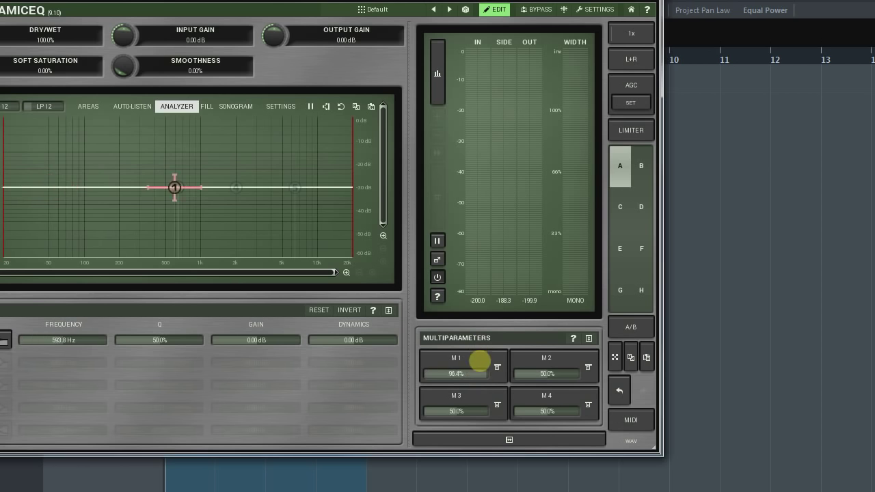
drag(480, 360, 475, 403)
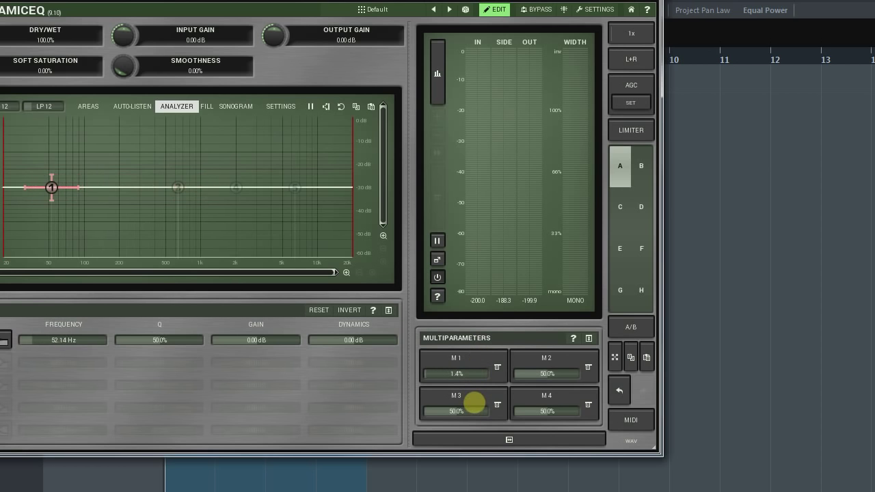
click(465, 358)
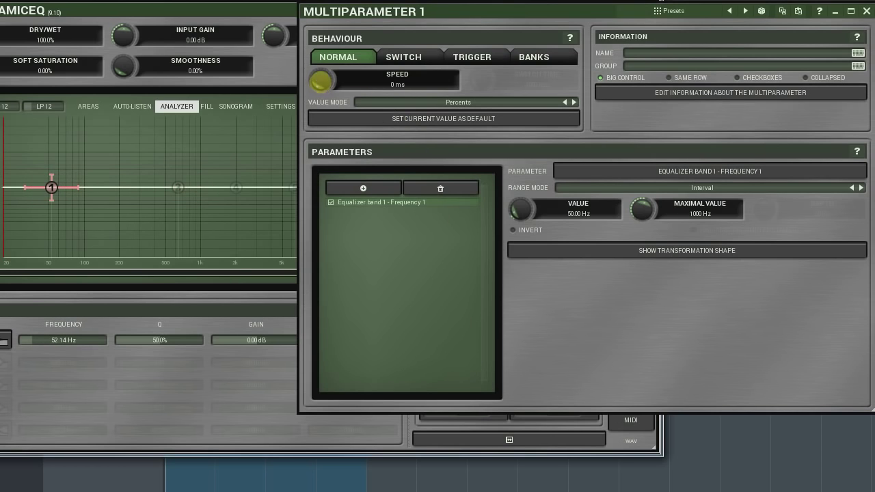
mouse_move(322, 80)
mouse_down()
mouse_move(323, 72)
mouse_move(324, 79)
mouse_up()
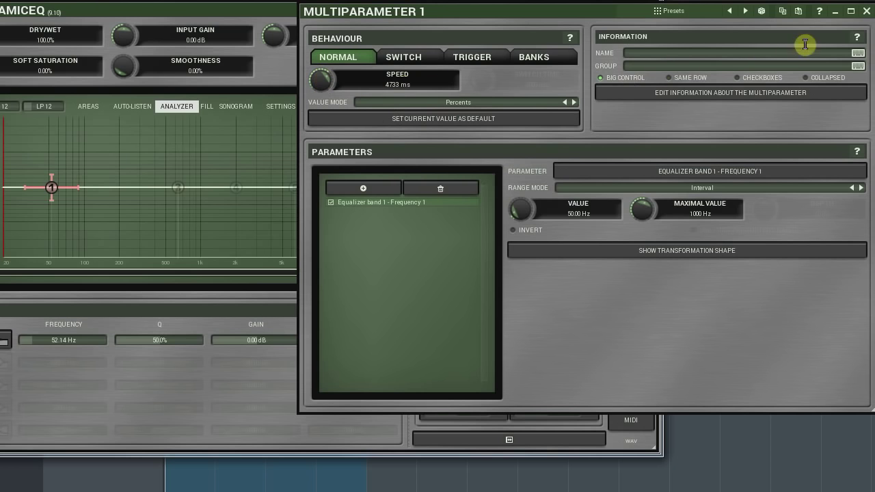
click(866, 11)
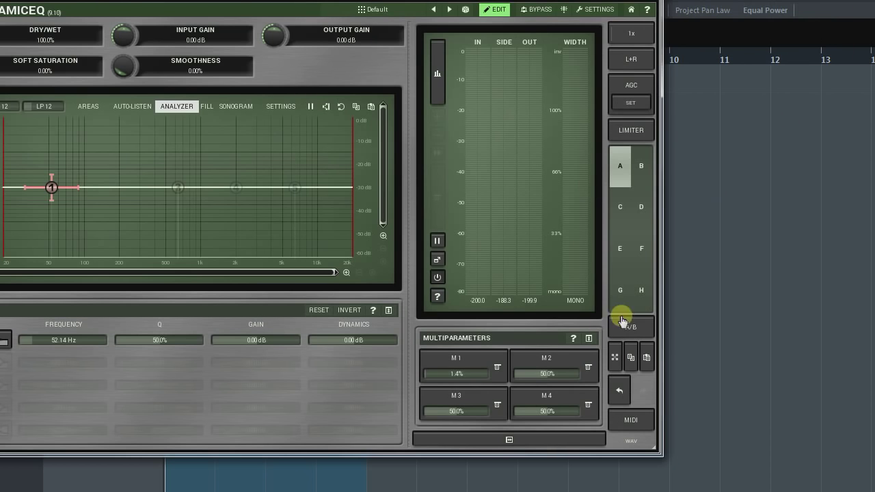
mouse_move(469, 376)
mouse_down()
mouse_move(461, 367)
mouse_move(468, 350)
mouse_move(465, 373)
mouse_up()
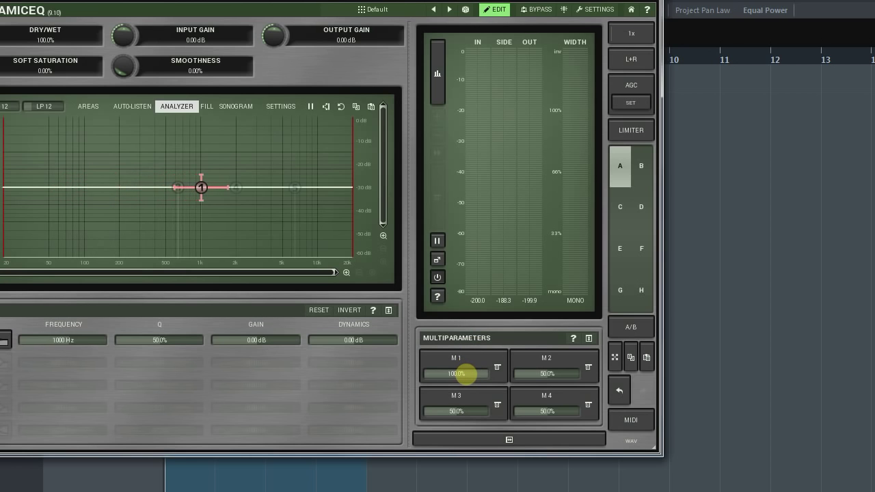
drag(465, 373, 455, 478)
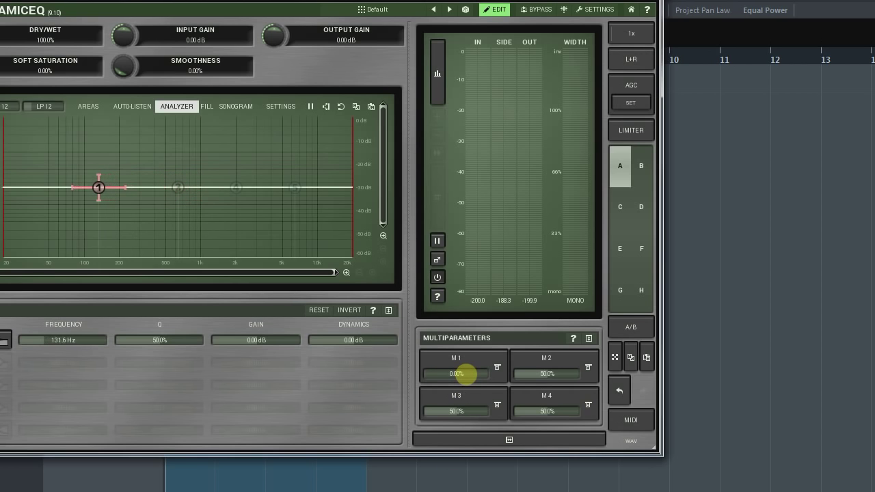
- Set MDynamicEq's Multiparameter 1 to Switch behaviour
click(457, 360)
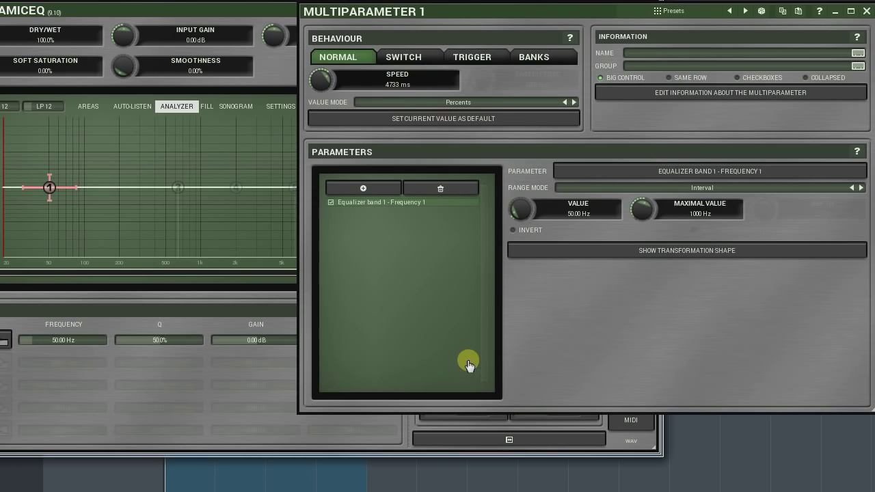
click(412, 59)
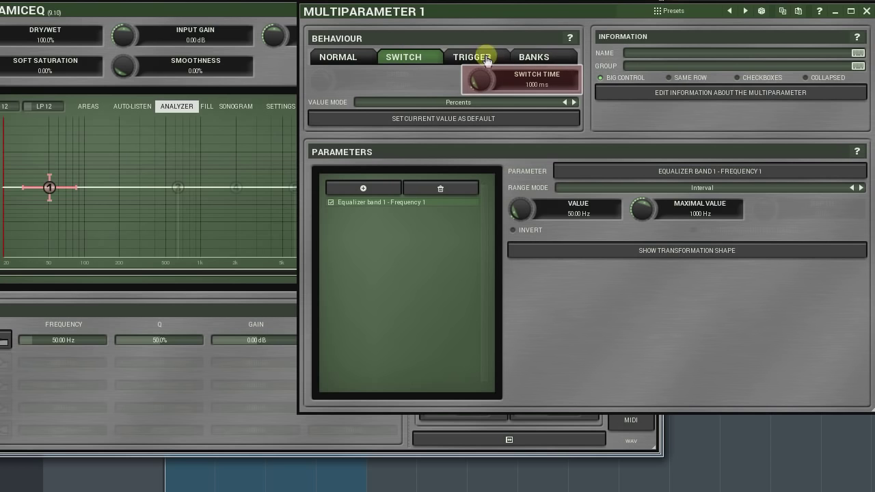
click(865, 12)
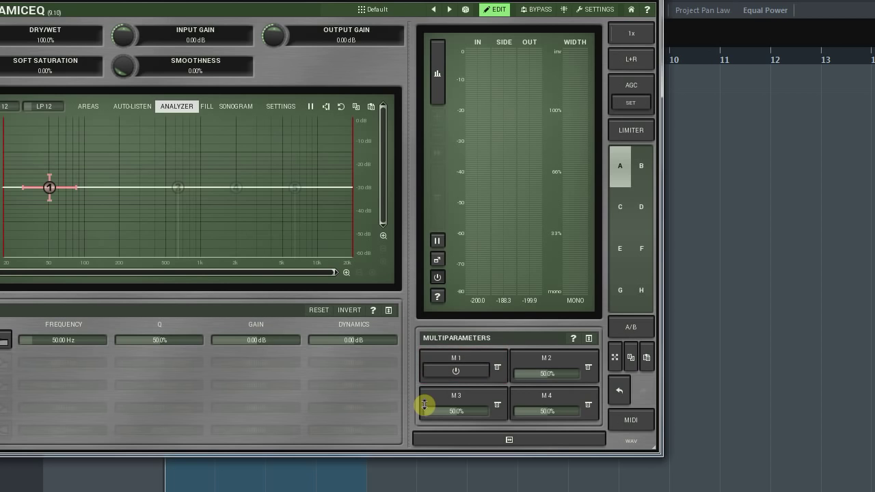
- Toggle M1 on and off so band 1 returns to 50 Hz, then reopen M1's settings
click(459, 372)
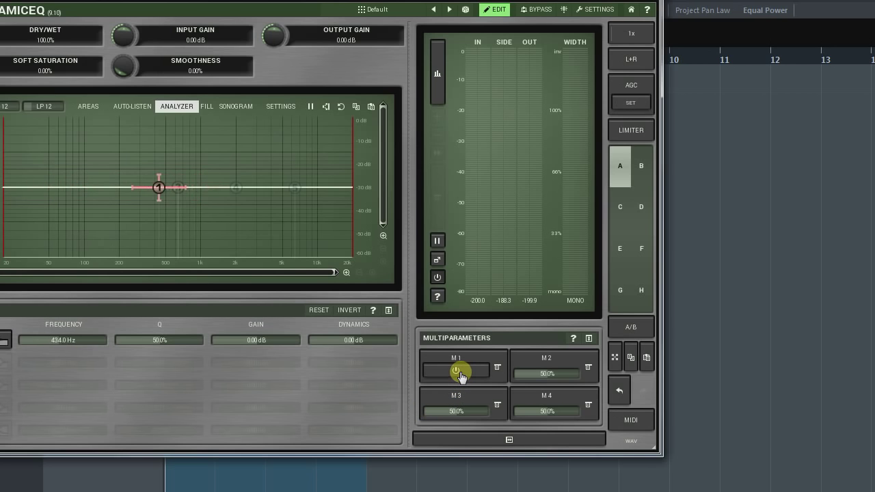
click(458, 371)
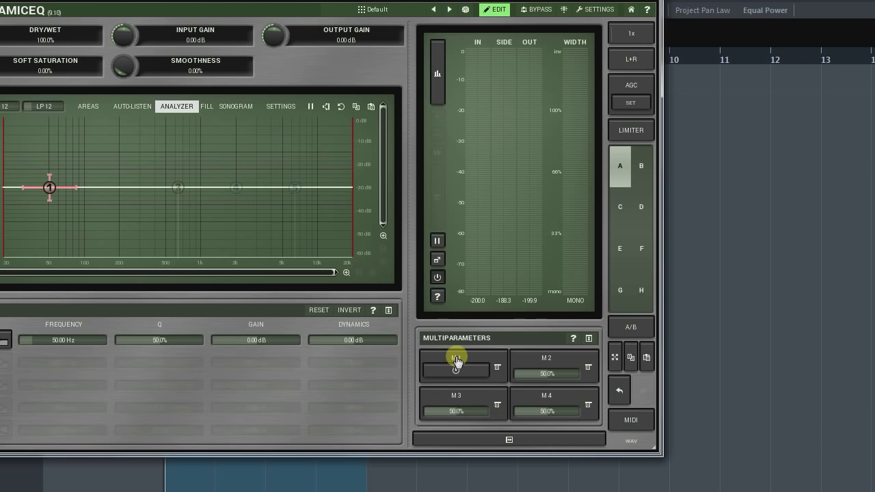
click(456, 360)
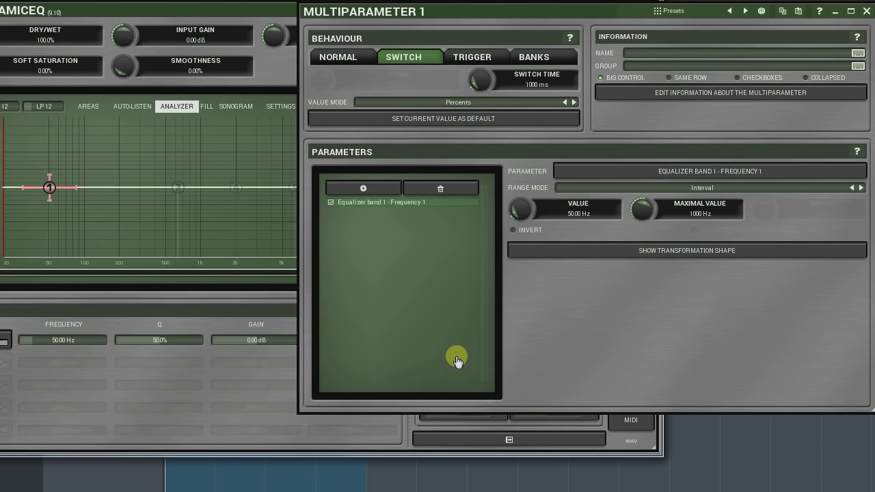
- Make Multiparameter 1 a Trigger and fire it to sweep band 1 upward
click(471, 61)
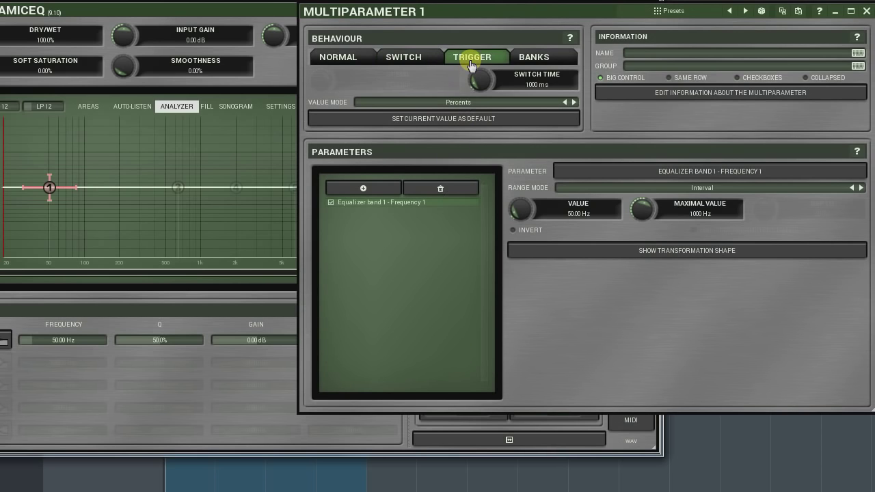
click(866, 11)
click(456, 371)
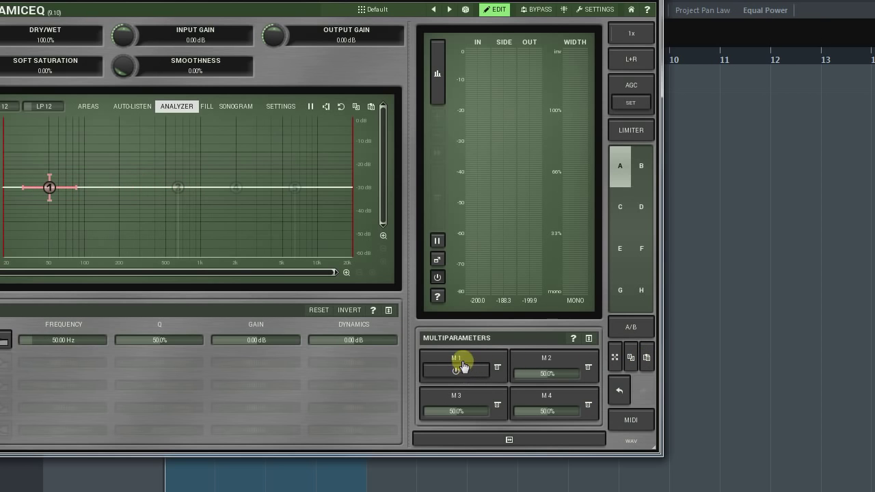
- Lengthen M1's switch time to 3373 ms, fire it again and reopen its settings
click(460, 356)
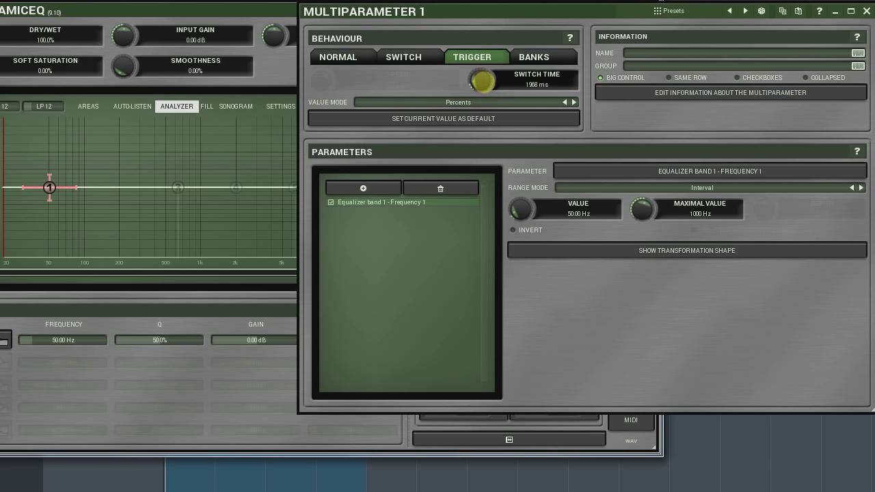
drag(484, 83, 484, 65)
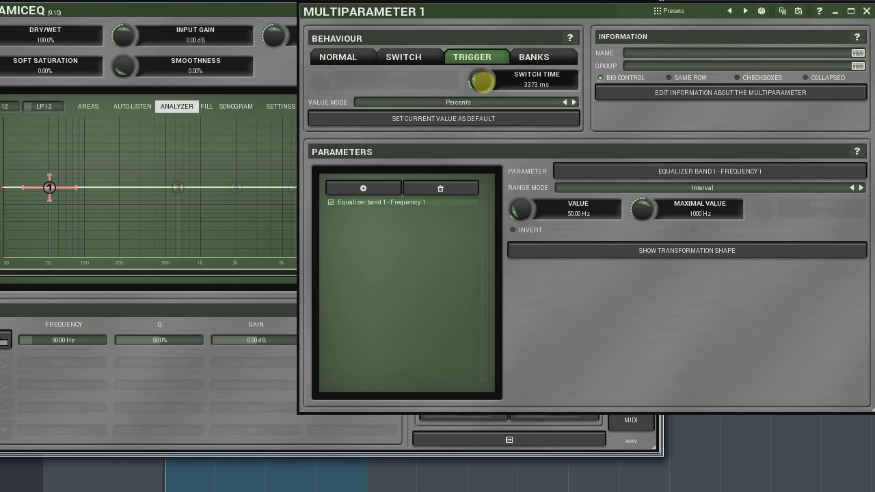
click(866, 11)
click(460, 369)
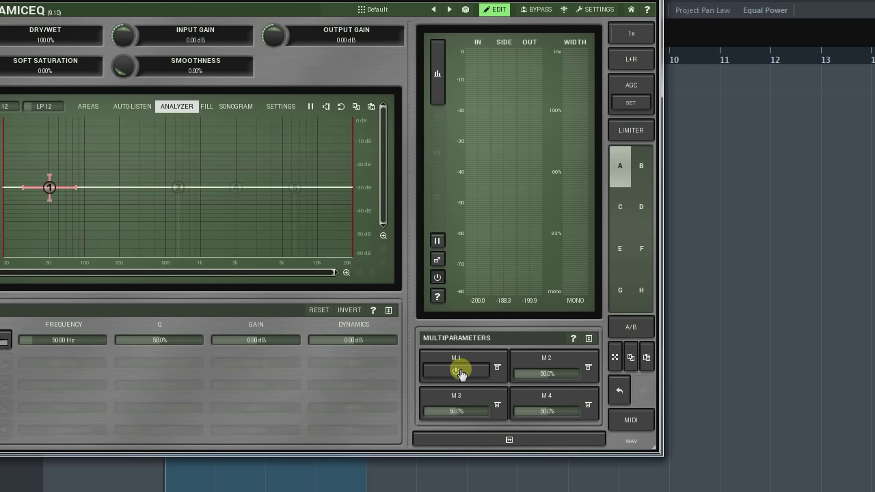
click(459, 361)
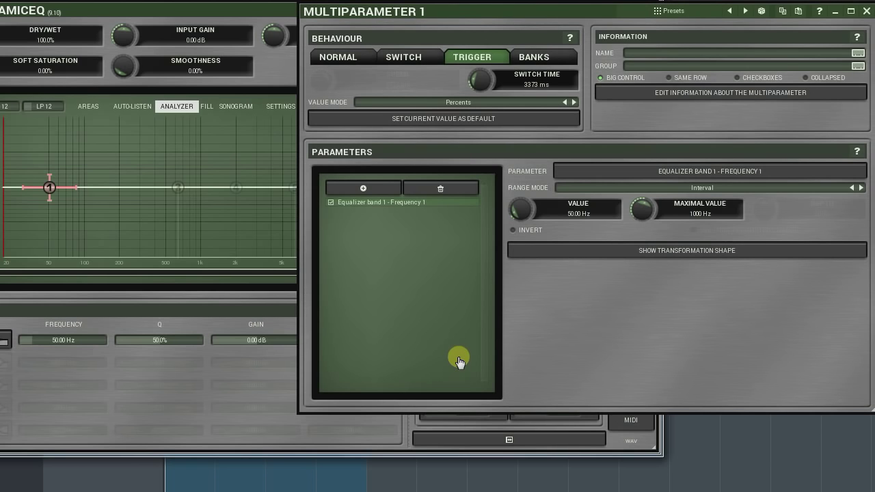
- Preview Banks, set M1 back to Normal behaviour, and test the M1 slider on band 1
click(547, 58)
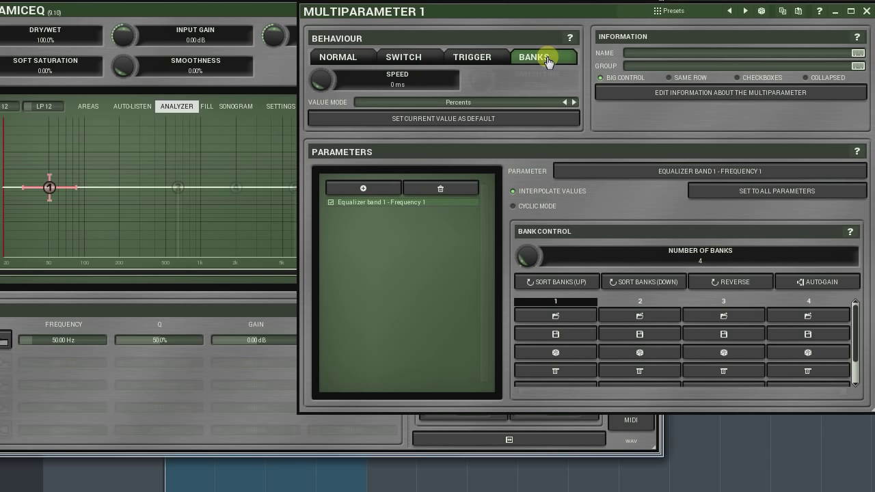
click(339, 58)
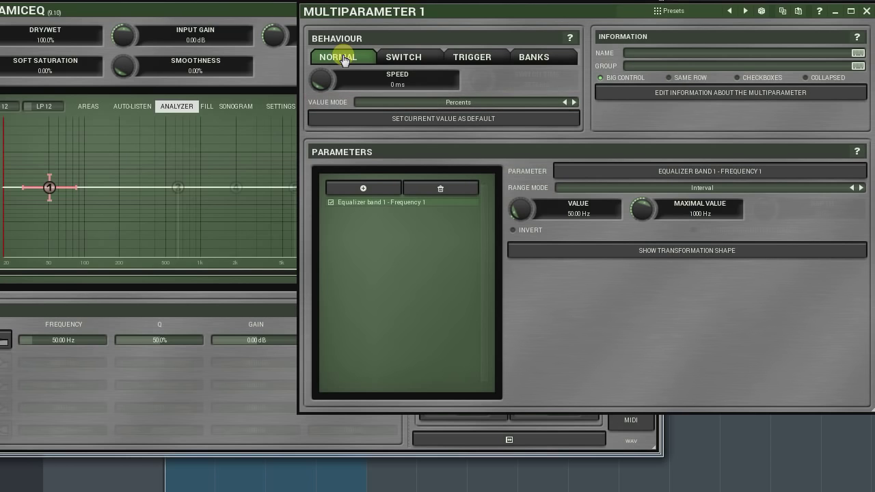
click(866, 11)
mouse_move(474, 371)
mouse_down()
mouse_move(472, 386)
mouse_move(472, 374)
mouse_up()
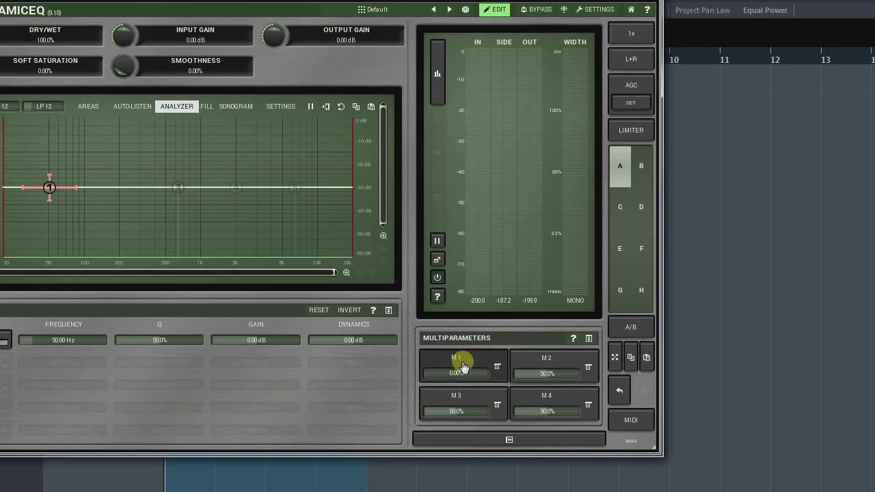
- Show M1's value in the first parameter's units and check the readout
click(455, 357)
click(459, 103)
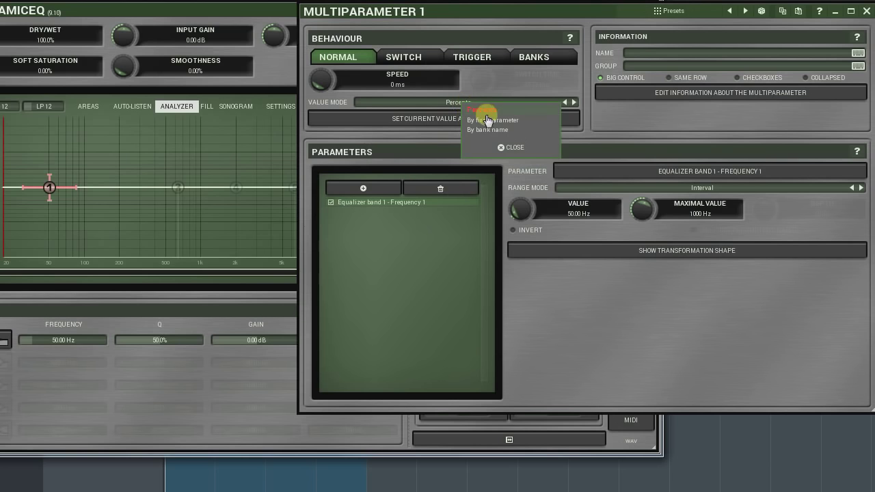
click(490, 125)
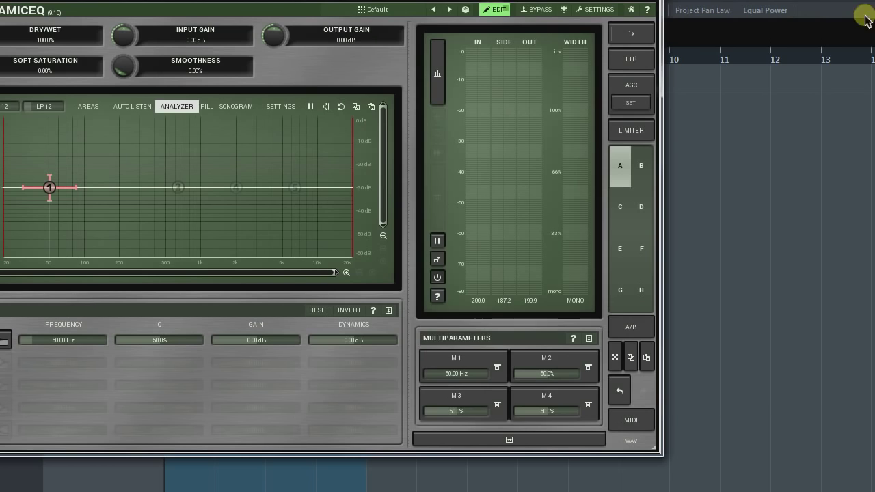
click(866, 11)
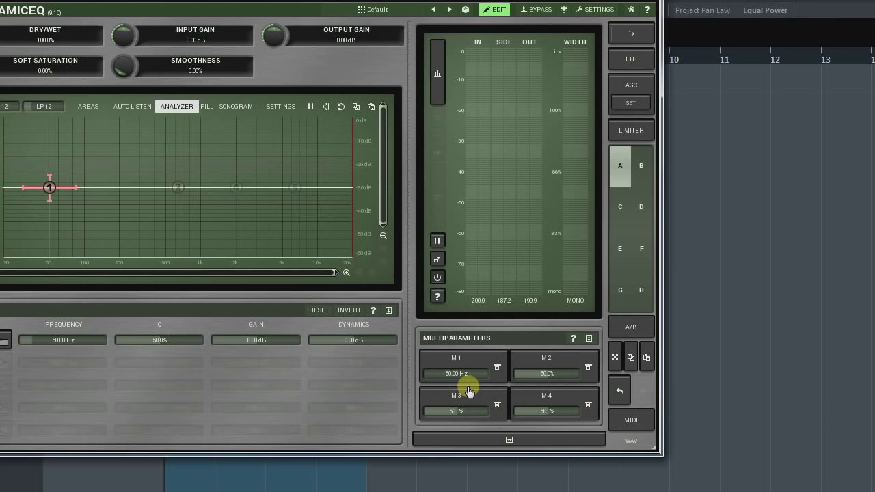
drag(470, 376, 472, 375)
- Try the By bank name value mode, then switch M1's display back to Percents
click(457, 359)
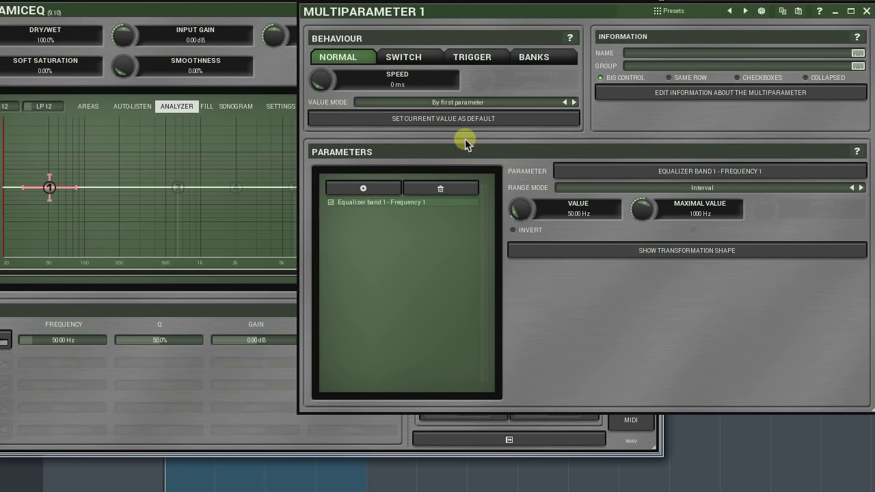
click(458, 109)
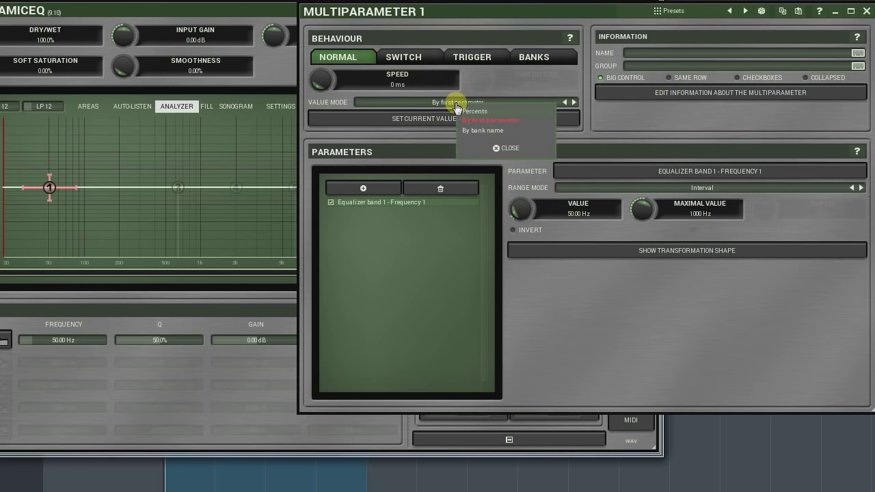
click(483, 135)
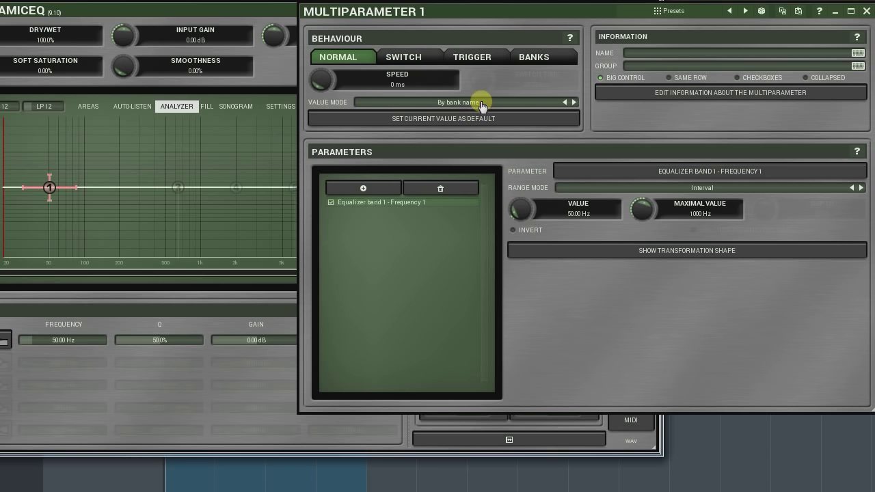
click(490, 105)
click(506, 110)
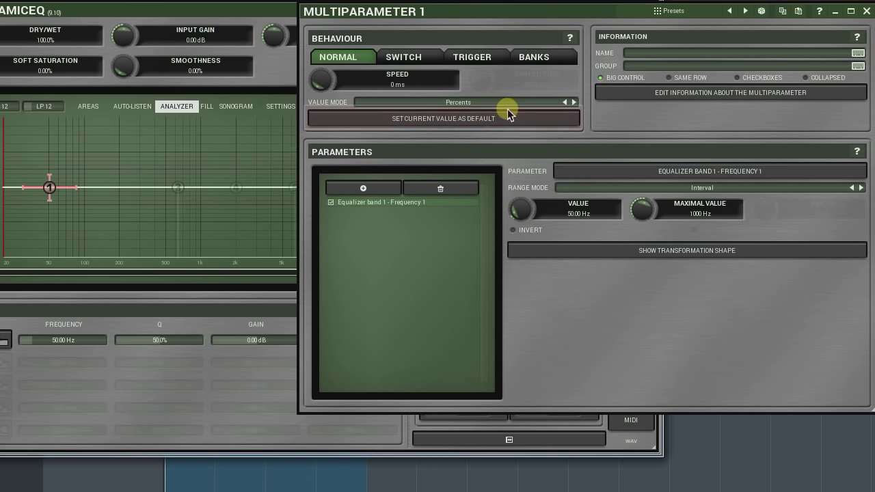
click(866, 11)
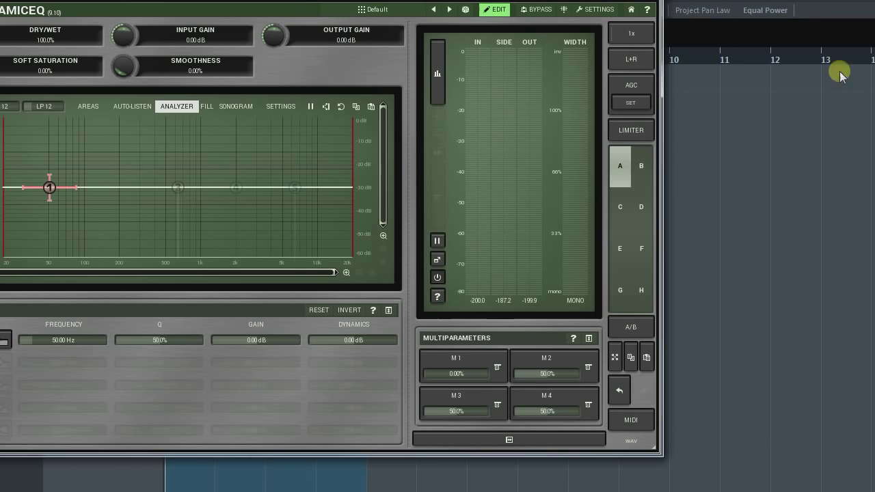
- Store M1 at 10.0% (band 1 at 67.46 Hz) as its default and test double-click reset
drag(469, 367, 474, 374)
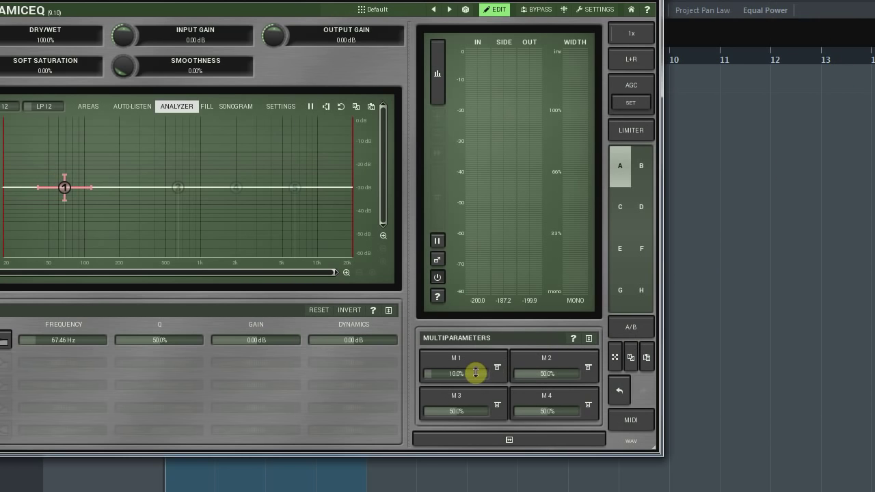
click(470, 365)
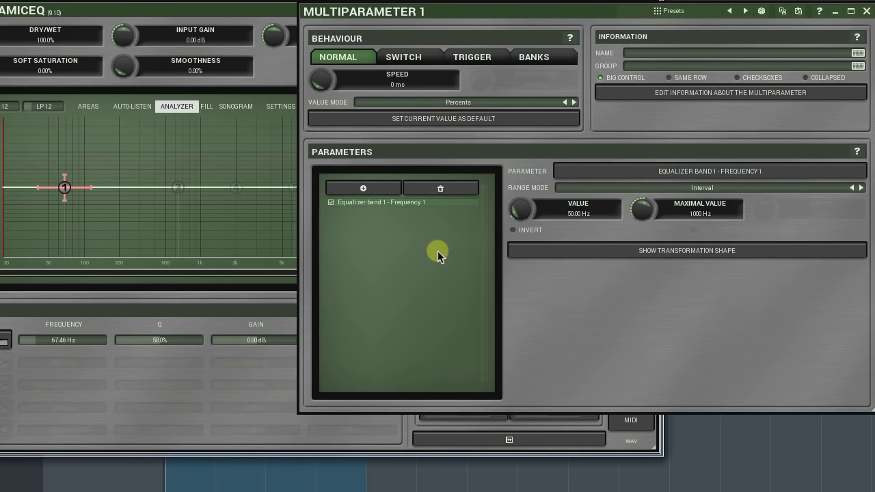
click(866, 11)
mouse_move(475, 371)
mouse_down()
mouse_move(472, 349)
mouse_move(471, 376)
mouse_up()
double_click(472, 373)
double_click(471, 376)
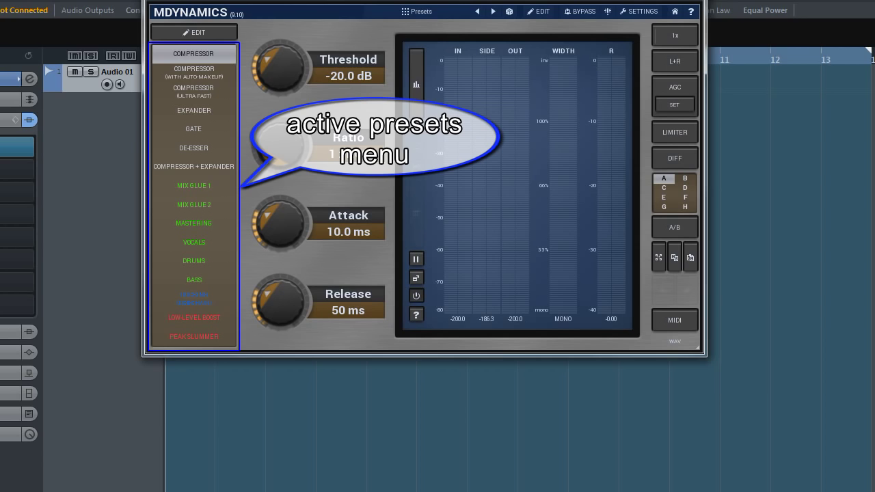
- Audition the Compressor variants, Expander and De-Esser presets, then load MIX GLUE 2
click(191, 72)
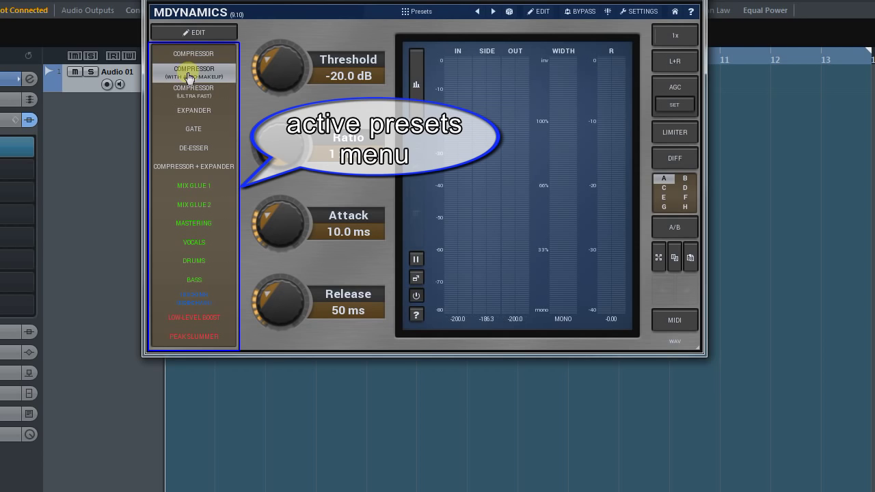
click(195, 96)
click(194, 110)
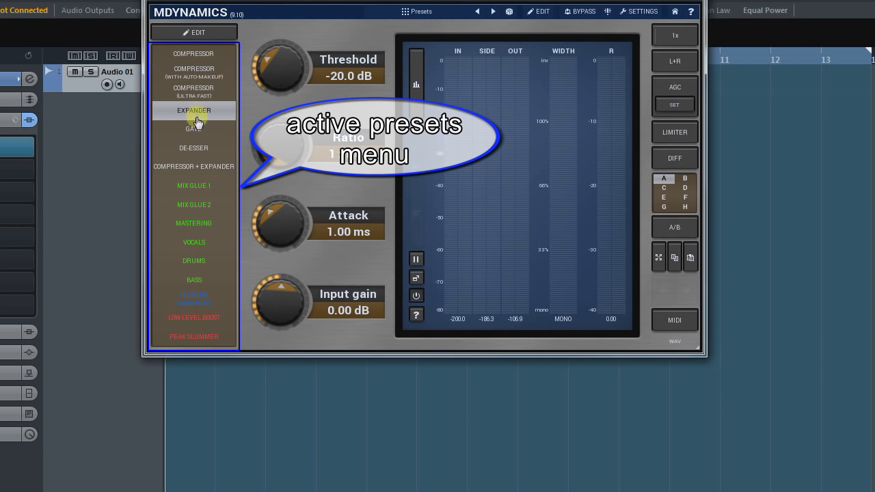
click(195, 149)
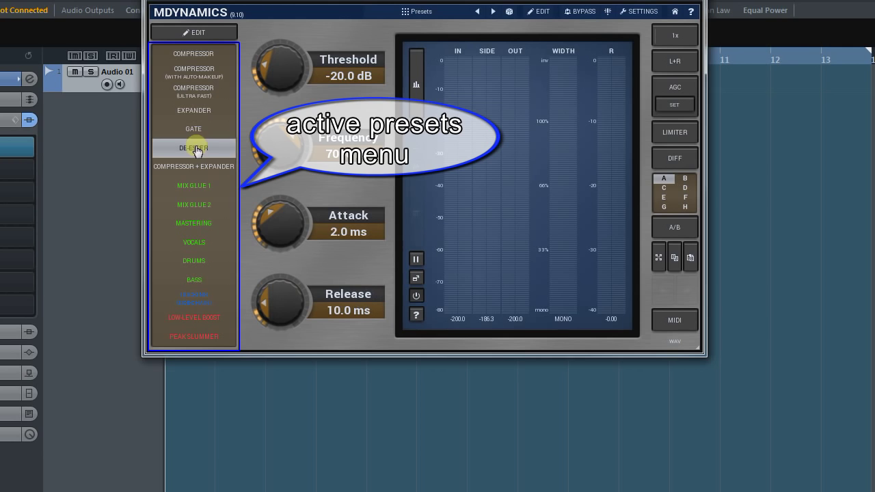
click(196, 204)
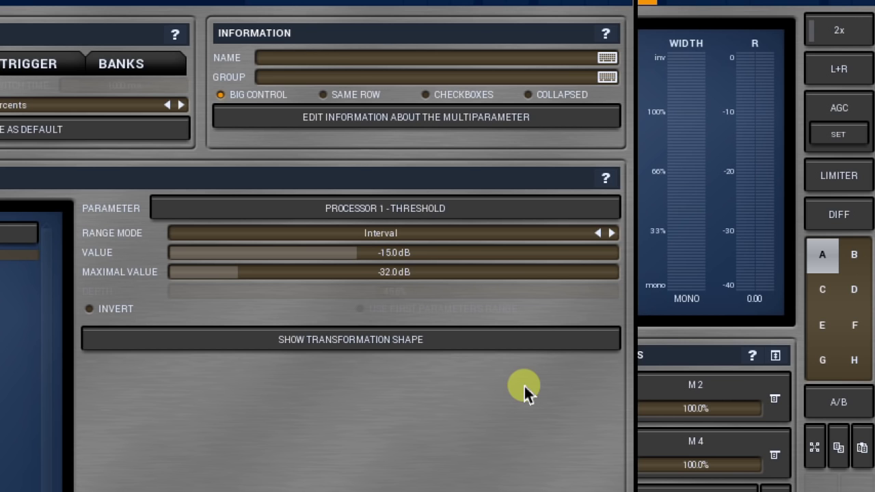
- Begin editing a multiparameter's name, then preview the compact front panel
click(311, 57)
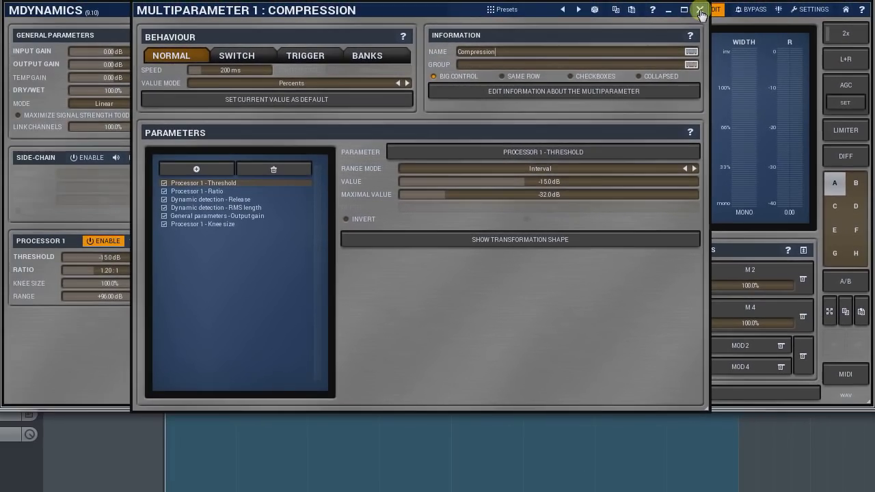
click(700, 12)
click(709, 10)
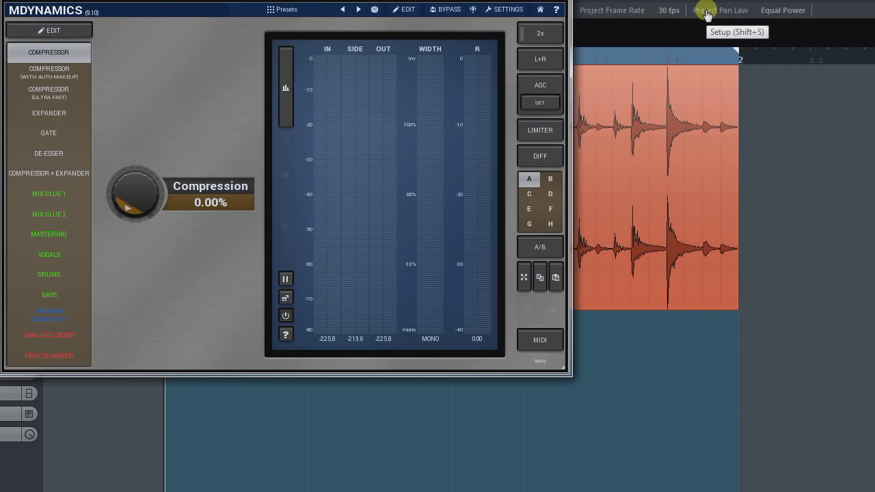
click(408, 11)
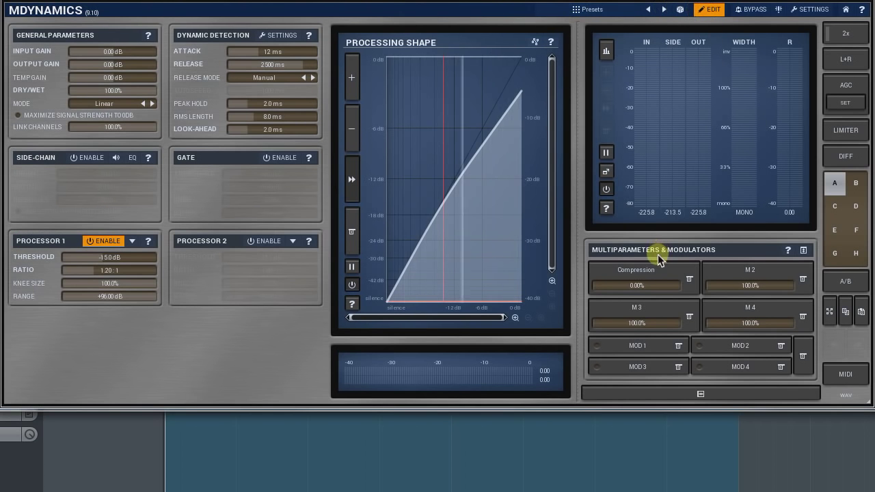
- Prefix the Compression multiparameter's name with * and check the front panel
click(649, 274)
click(687, 54)
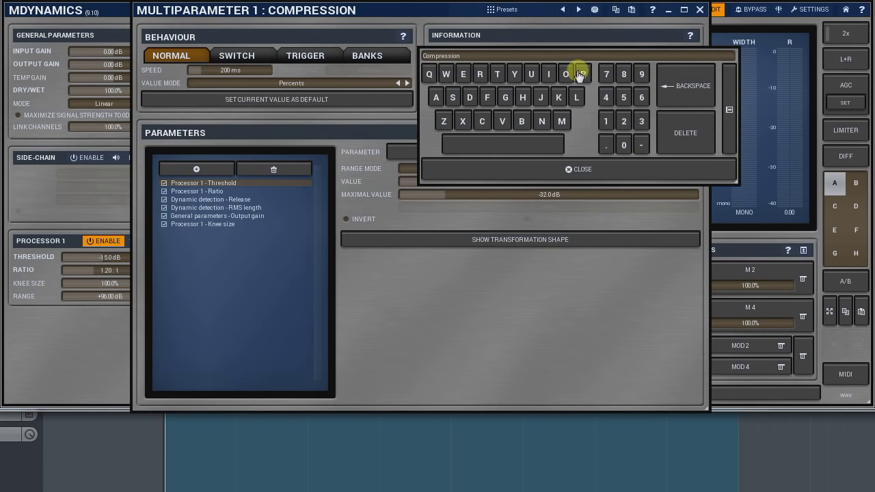
text(*)
click(537, 169)
click(699, 9)
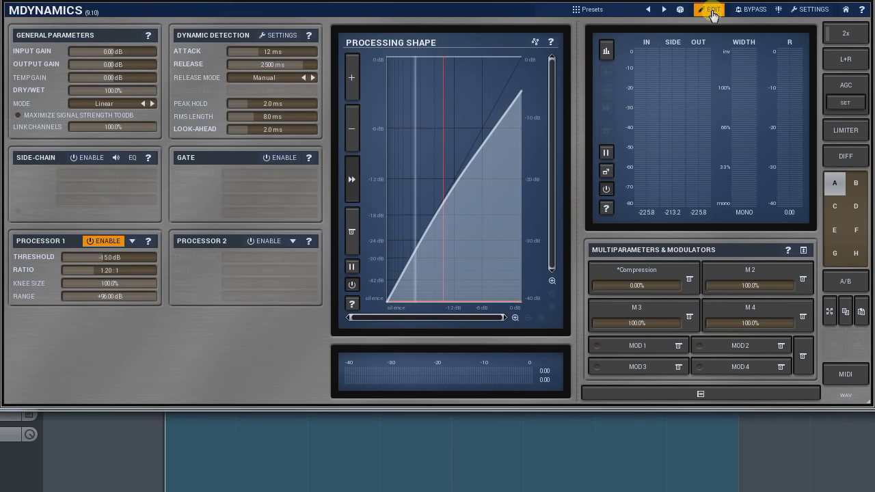
click(712, 10)
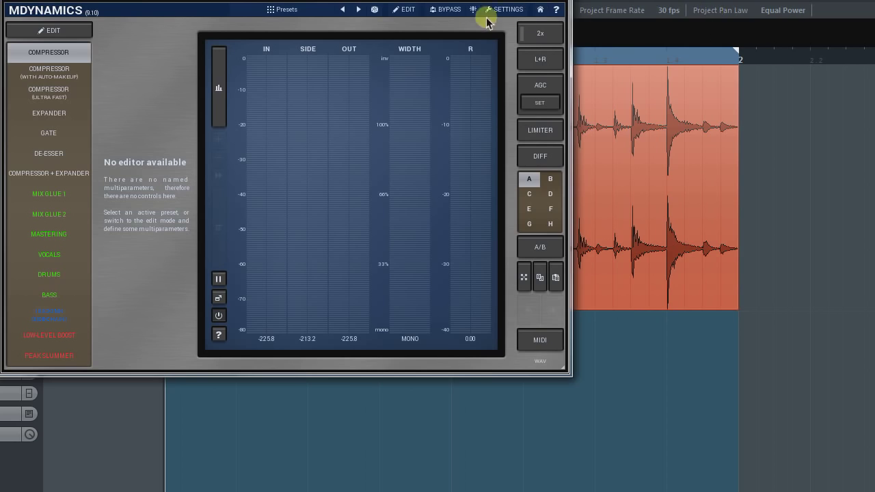
click(409, 11)
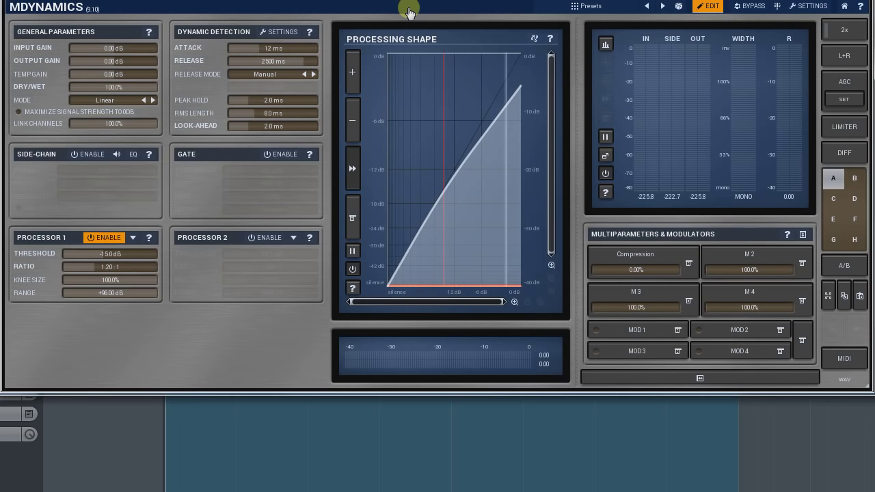
- Try Switch and Banks behaviours on the multiparameter, leaving it on Normal
click(409, 11)
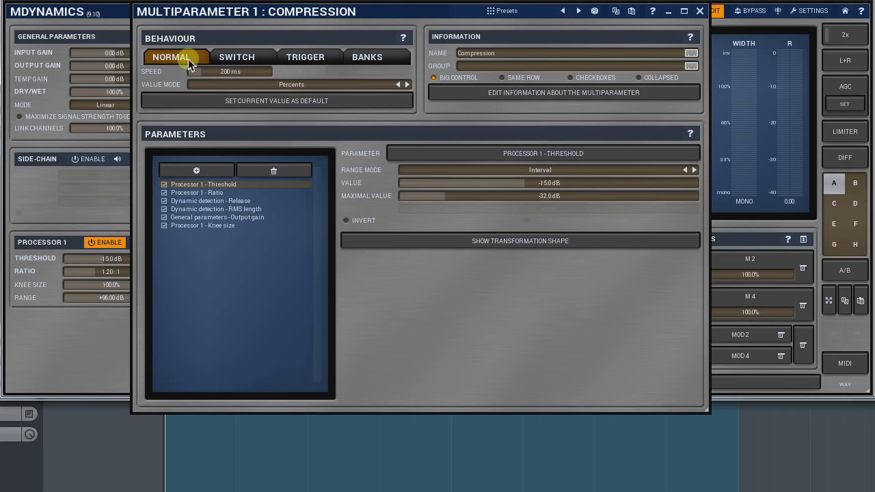
click(237, 58)
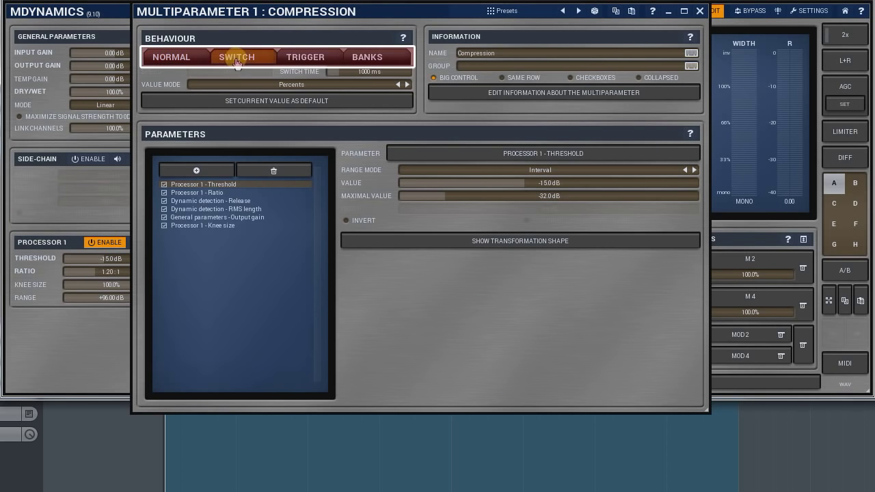
click(367, 57)
click(172, 57)
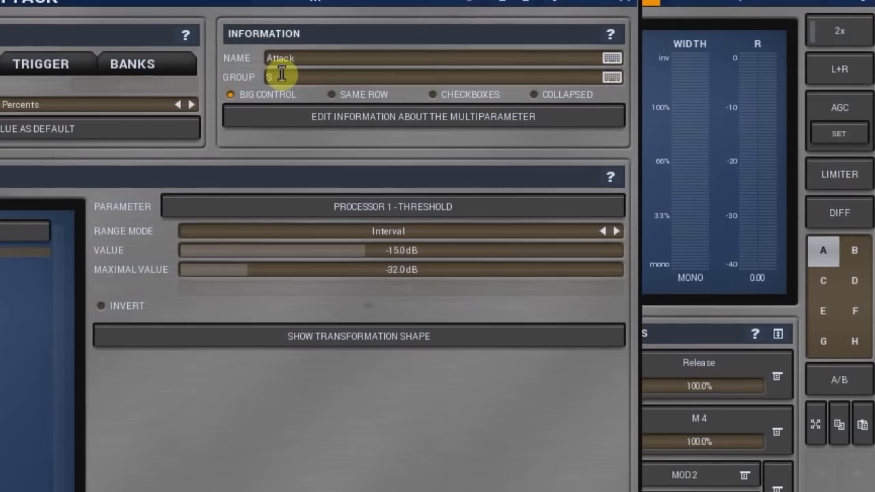
- Set the Attack multiparameter's group to 'Speed', then inspect the Release multiparameter
click(467, 66)
text(Speed)
key(Return)
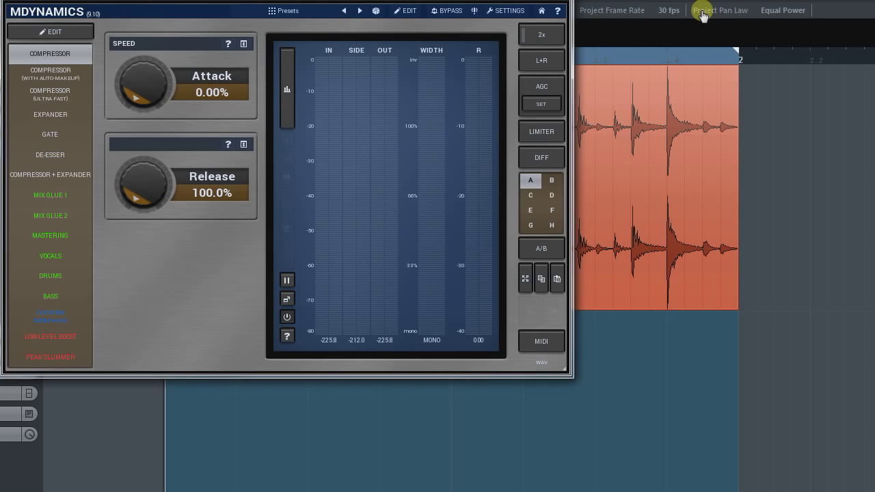
click(409, 13)
click(750, 260)
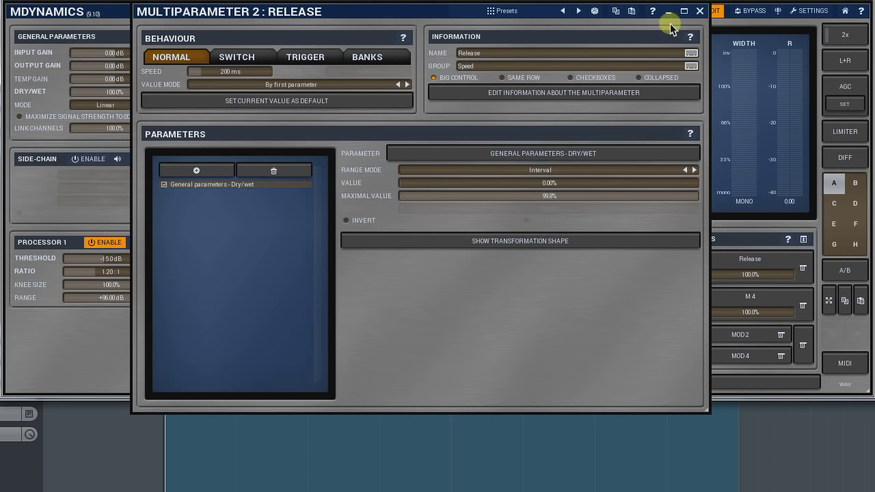
click(700, 11)
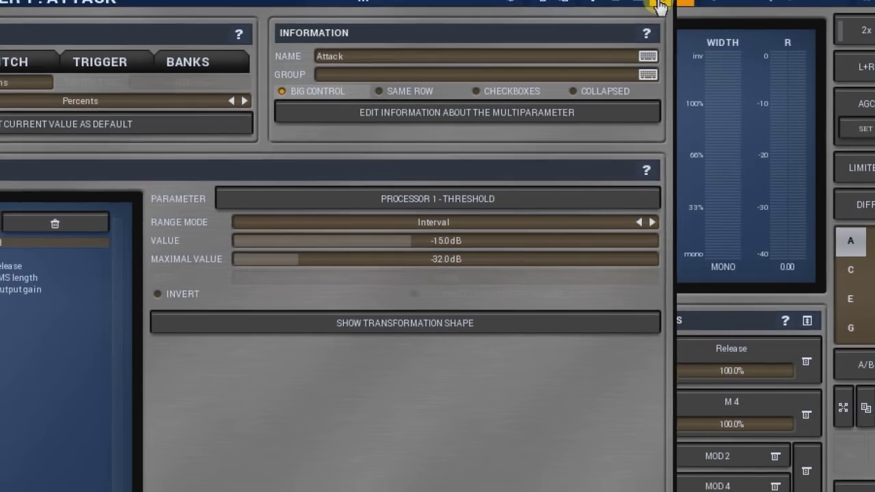
- Compare the Attack and Release settings against the front panel layout
click(660, 7)
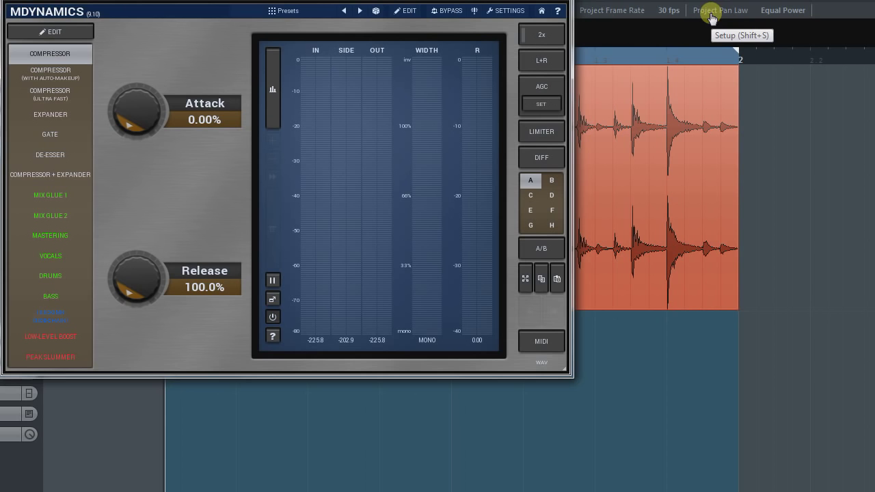
click(408, 11)
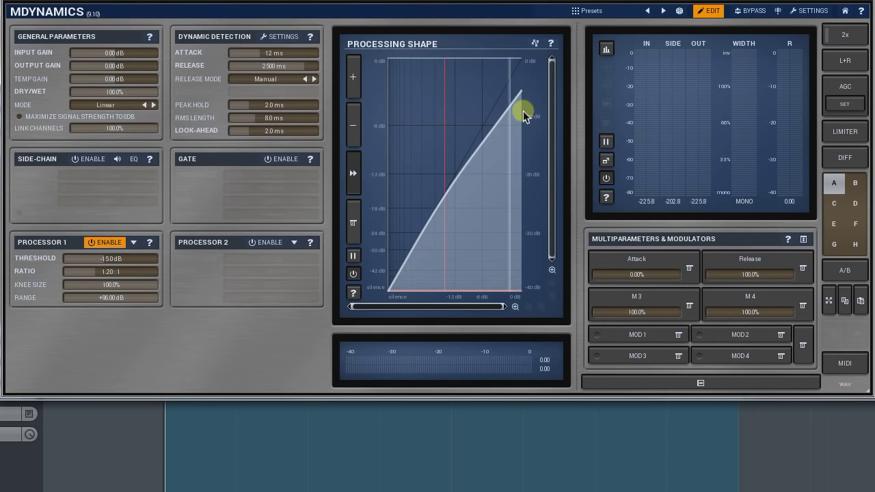
click(635, 255)
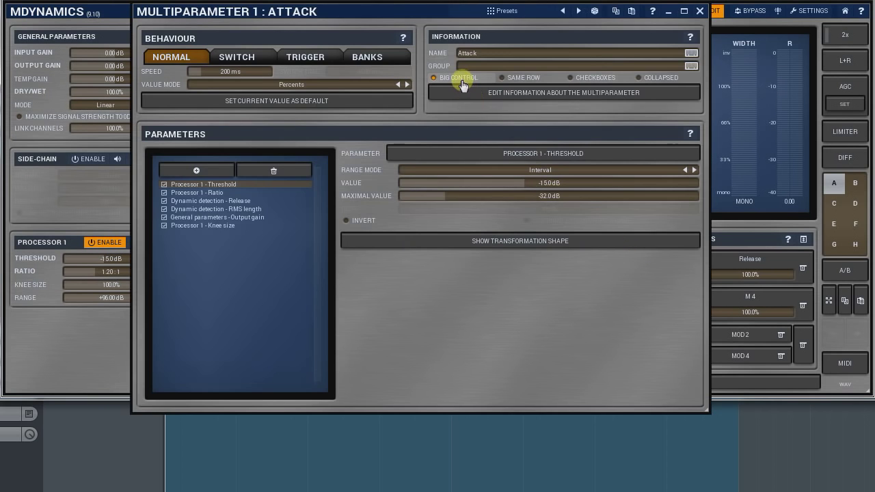
click(699, 11)
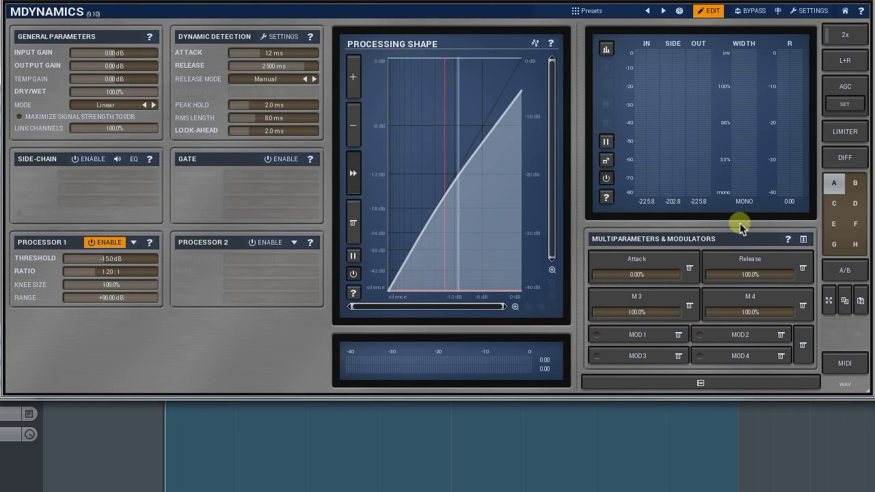
click(755, 261)
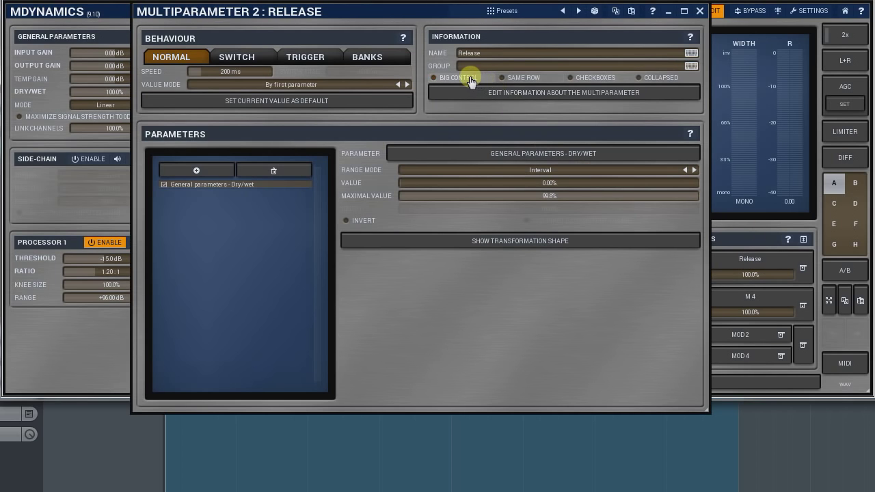
click(699, 11)
click(705, 11)
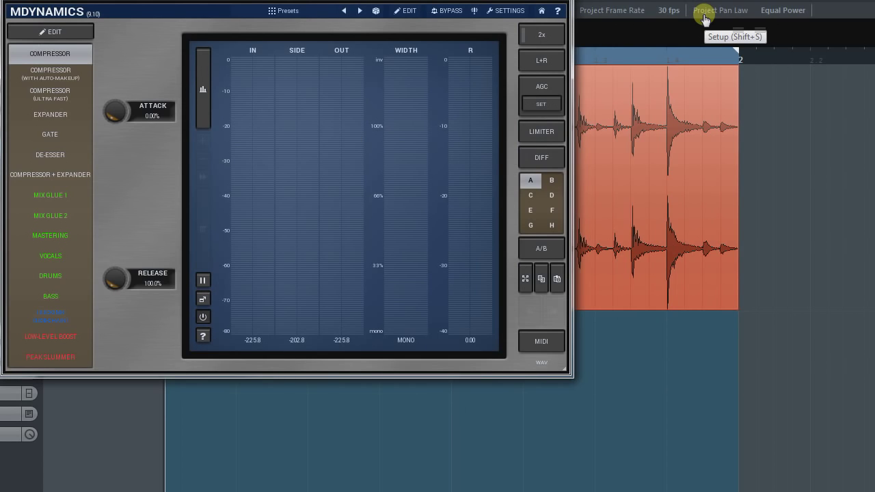
- Place Release on the same row as Attack and check the front panel
click(405, 12)
click(746, 257)
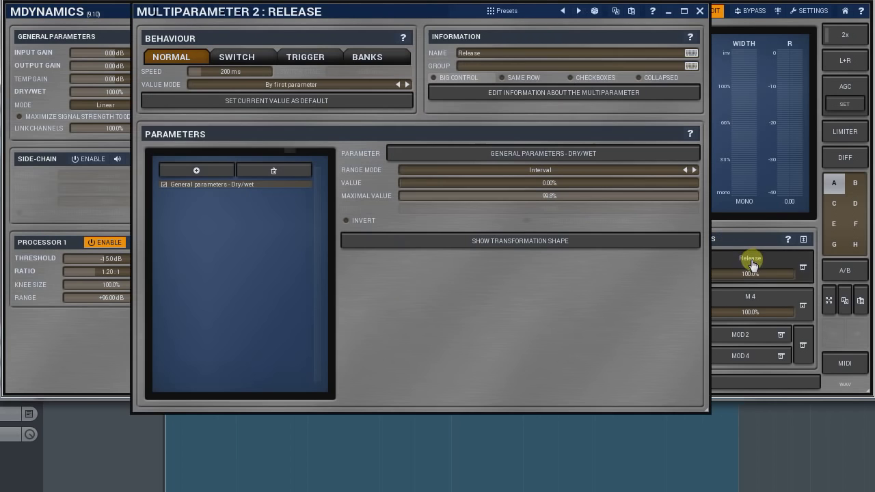
click(526, 77)
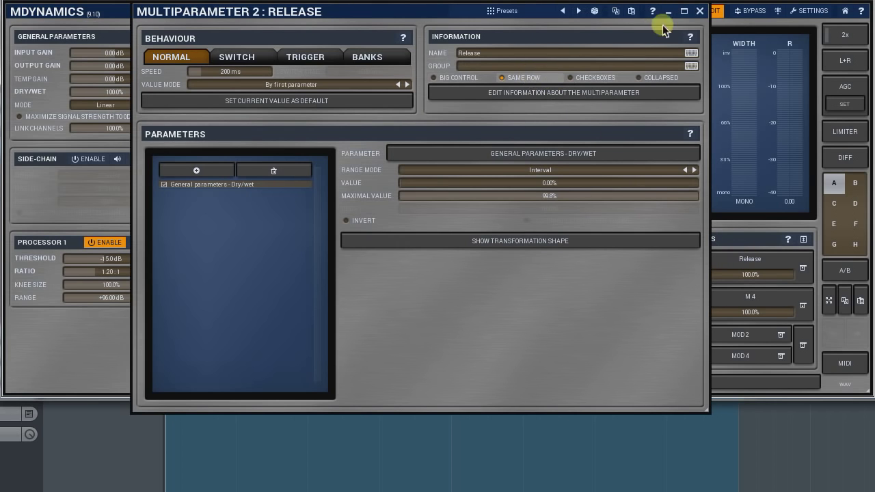
click(699, 12)
click(698, 11)
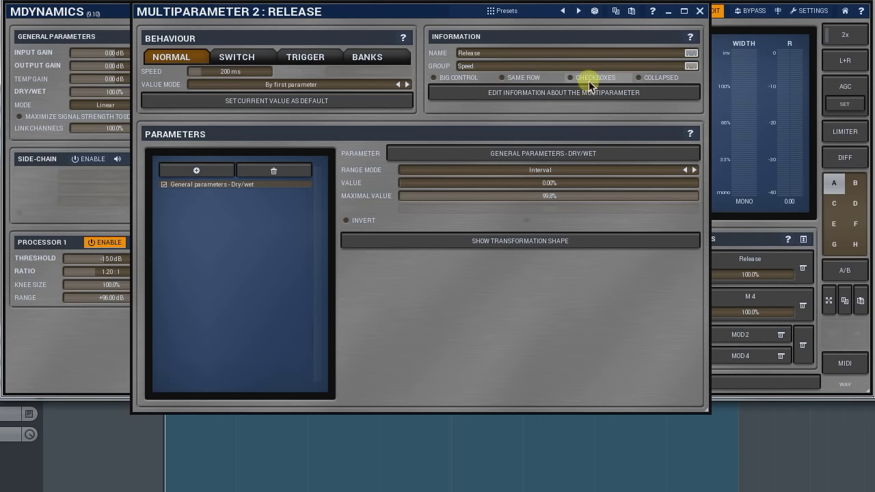
- Give Release checkbox display style, keep Normal behaviour, and make the Speed group collapsed
click(589, 82)
click(373, 58)
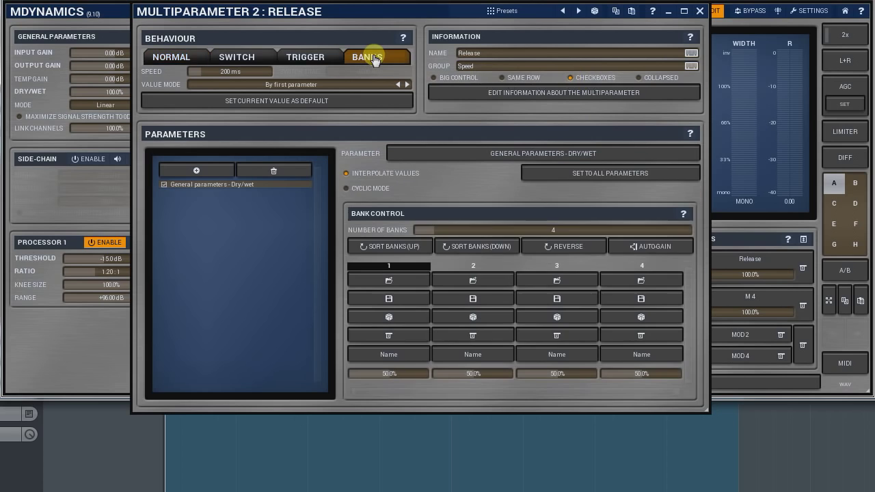
click(184, 58)
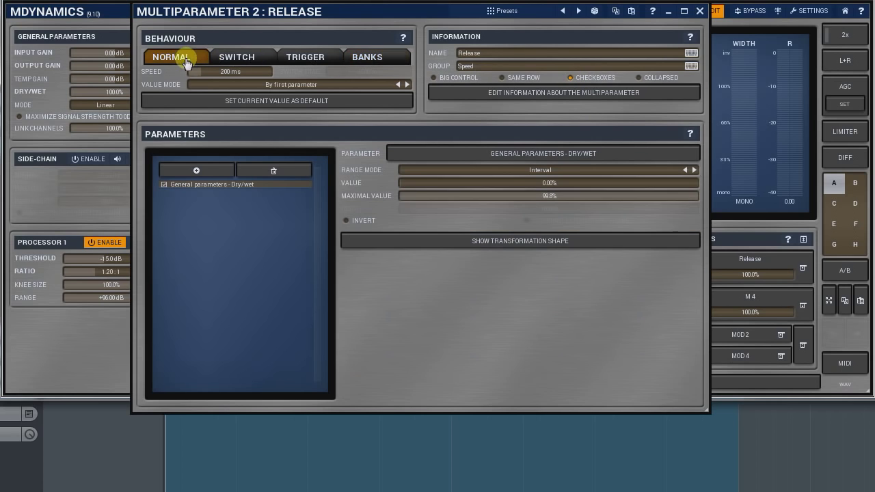
click(654, 82)
- Expand and collapse the Speed frame on the front panel
click(700, 11)
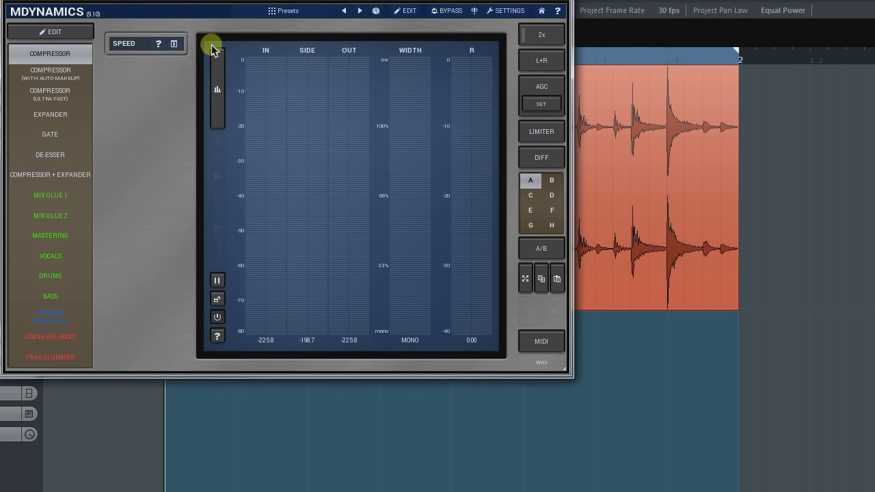
click(172, 44)
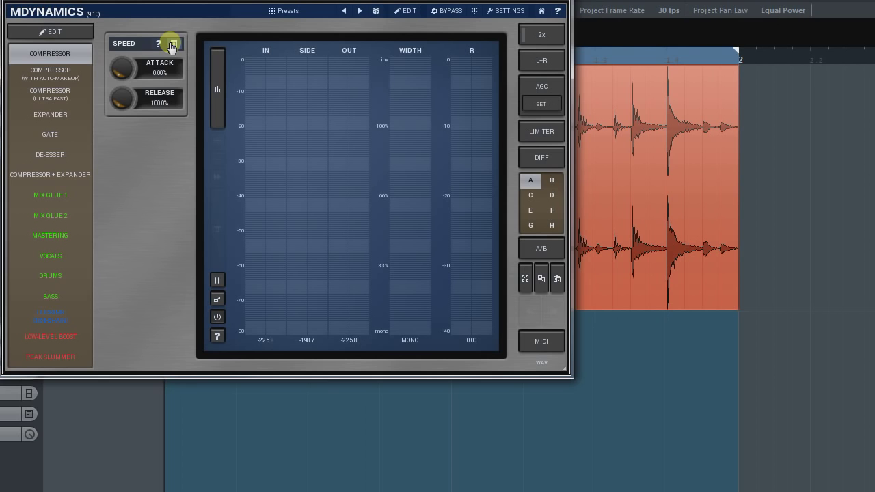
click(172, 45)
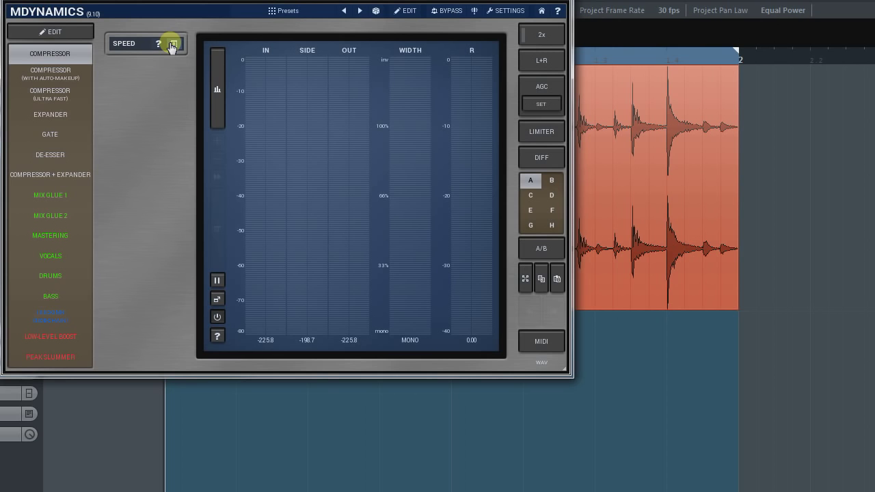
- Give the Release multiparameter the description 'Time relative controllers'
click(407, 11)
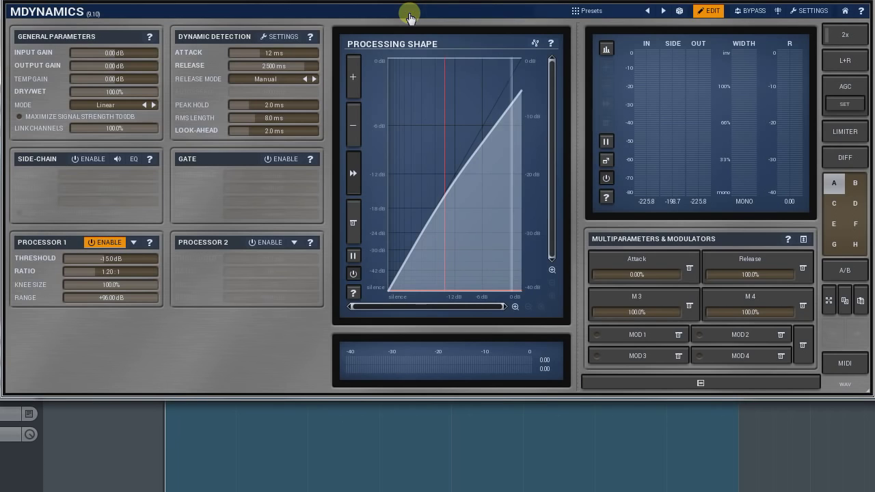
click(748, 259)
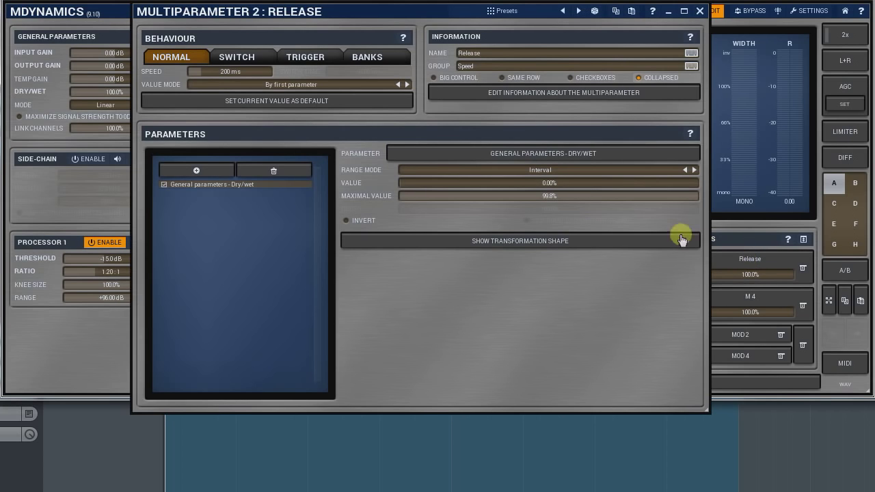
click(574, 94)
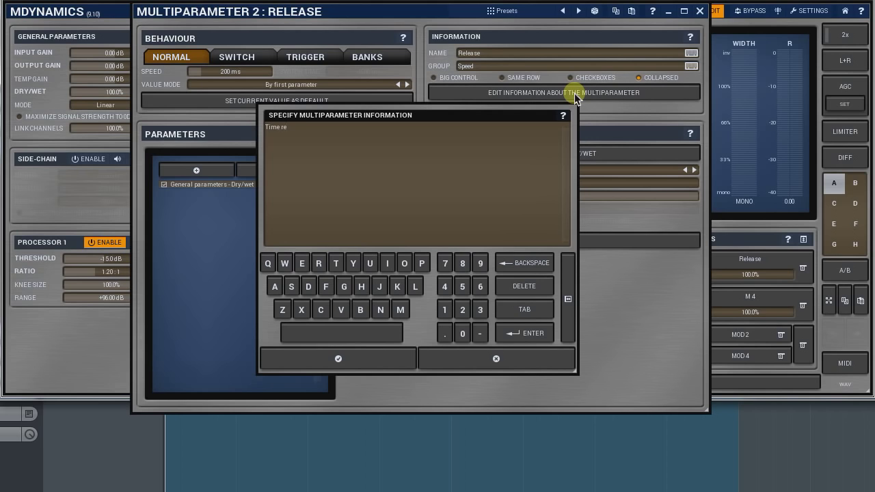
text(Time relative controllers)
click(407, 357)
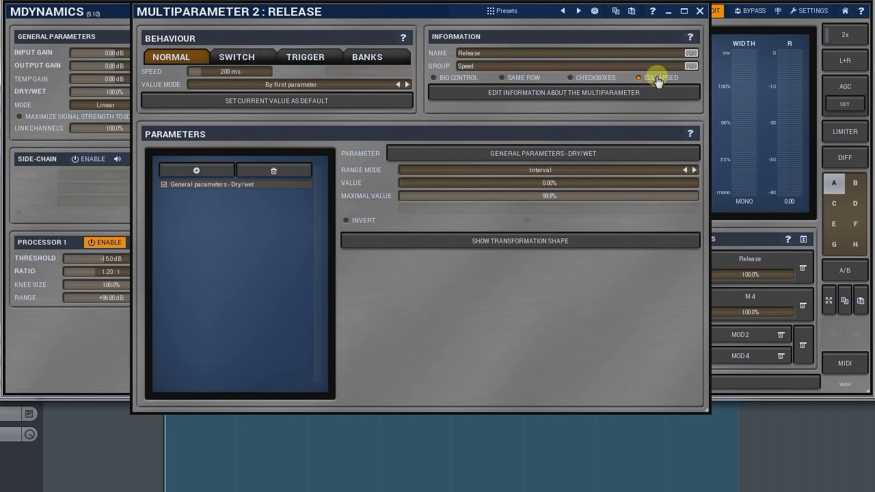
click(700, 11)
- Display the Speed frame's notes on the front panel, then dismiss them
click(704, 10)
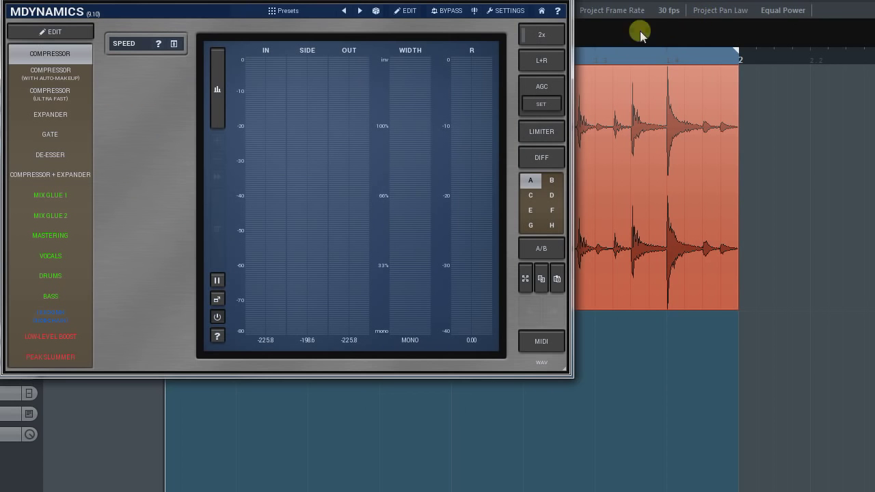
click(159, 44)
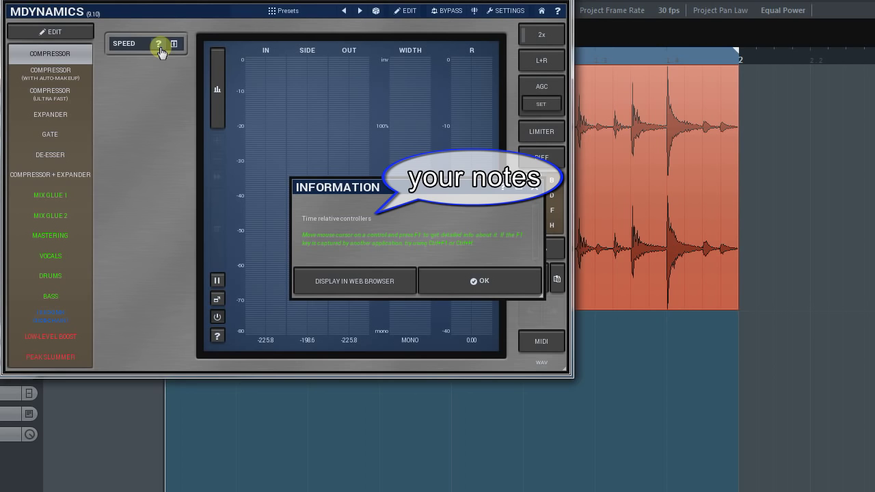
click(445, 279)
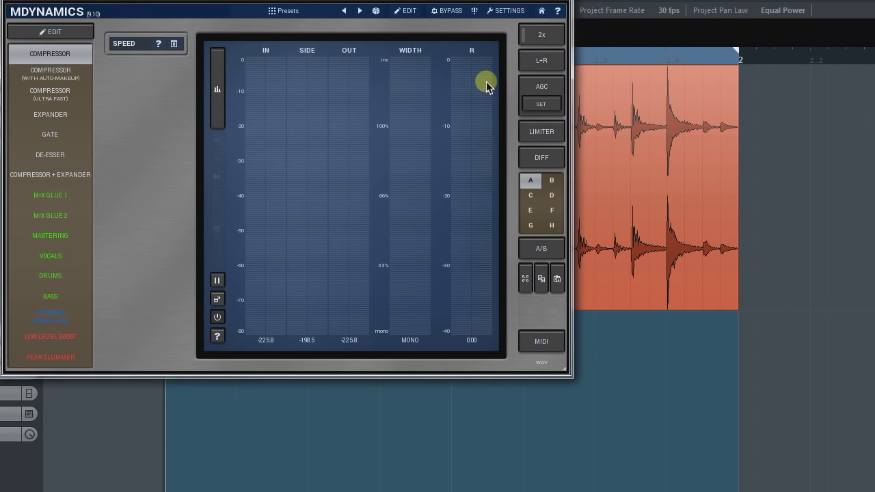